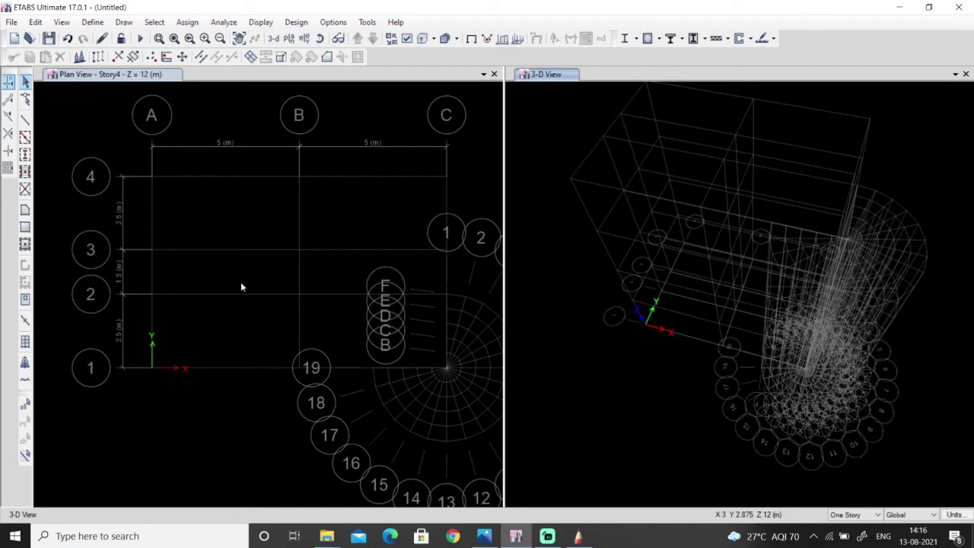
# Activate the Story4 plan view and pan it slightly to reposition the grid
pyautogui.click(281, 296)
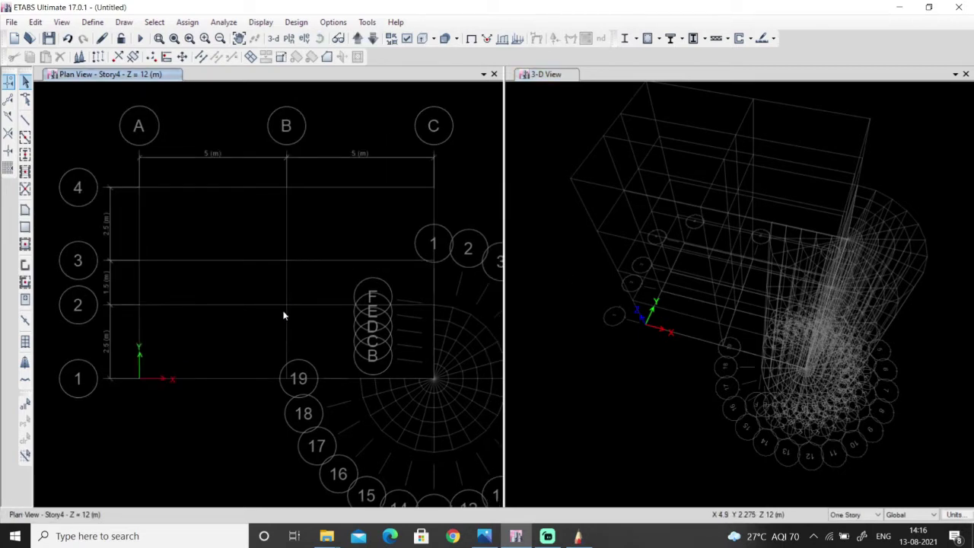
pyautogui.moveTo(282, 313); pyautogui.dragTo(312, 313, button='middle')
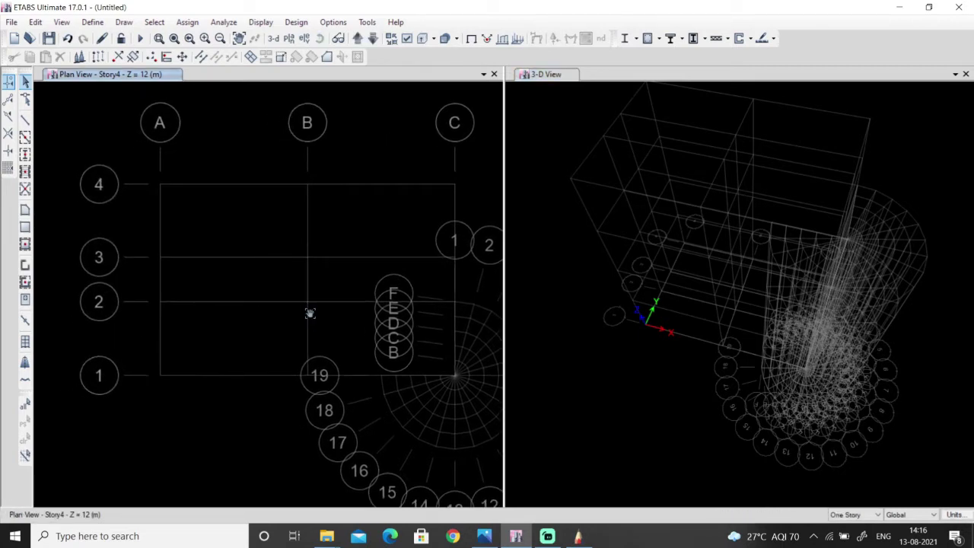
# Set the status-bar story scope to All Stories
pyautogui.click(856, 516)
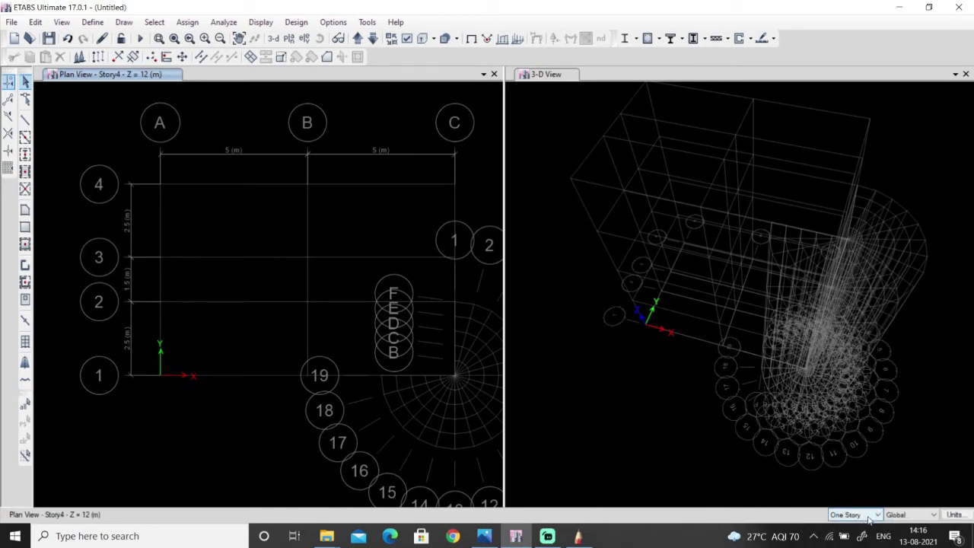
pyautogui.click(878, 515)
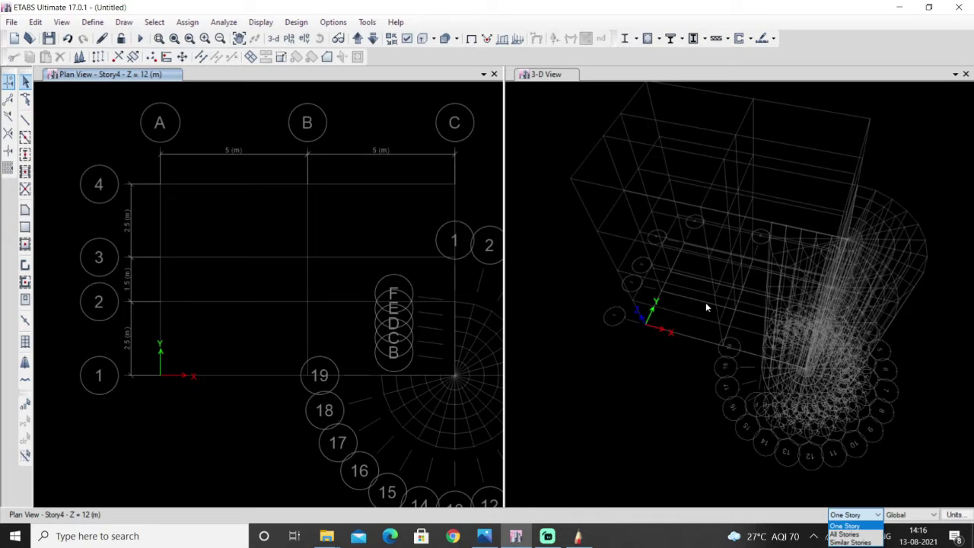
pyautogui.click(845, 534)
pyautogui.click(869, 517)
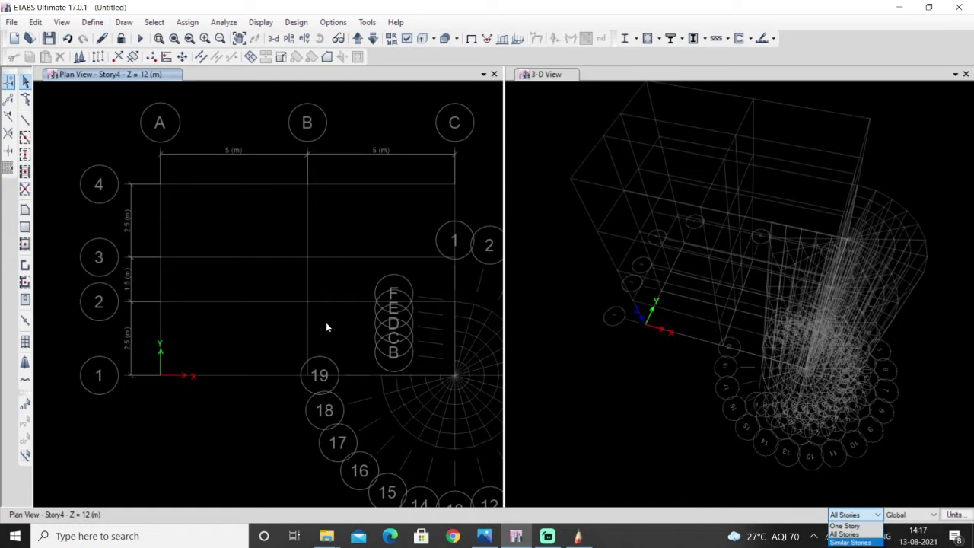
pyautogui.click(843, 535)
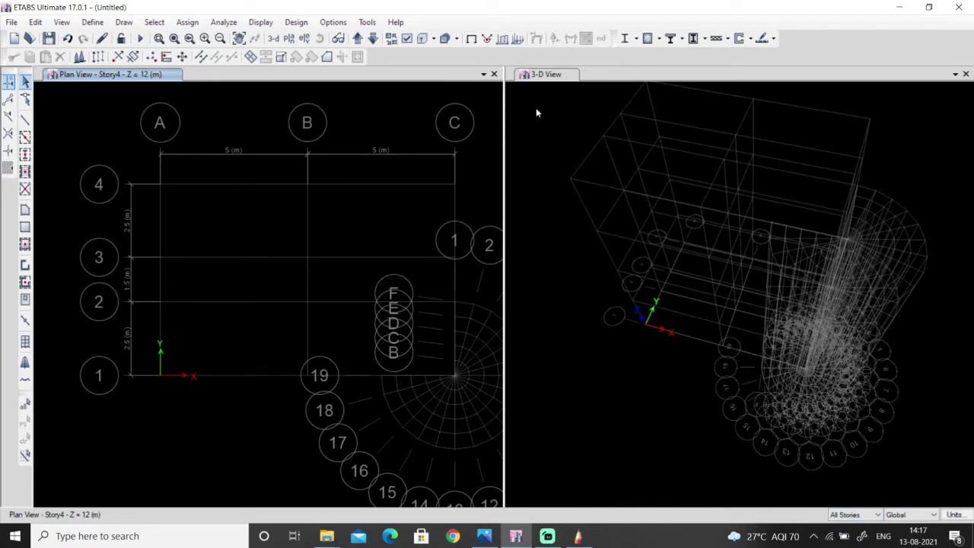
# Widen the plan view pane and compare the model with the reference sketch in Photos
pyautogui.moveTo(502, 251); pyautogui.dragTo(591, 251)
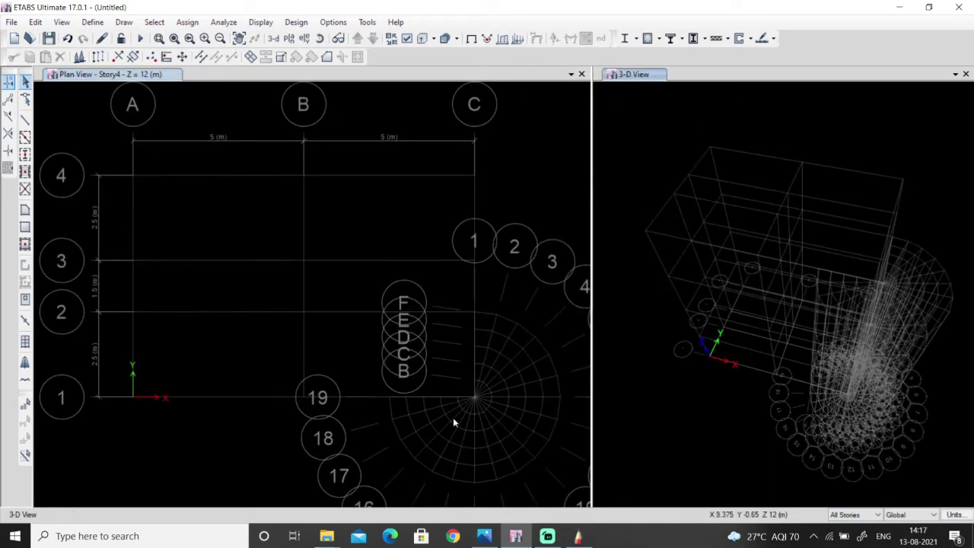
pyautogui.click(484, 535)
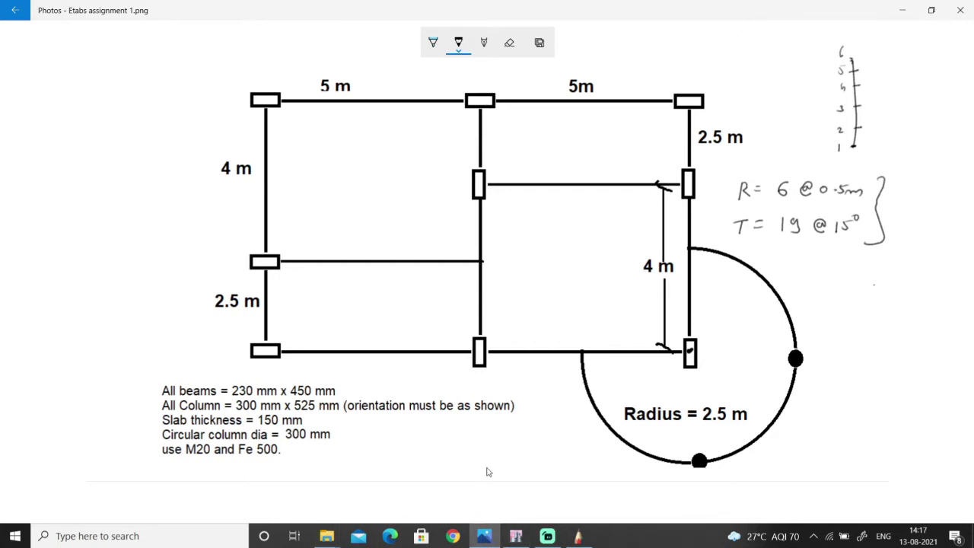
pyautogui.click(485, 535)
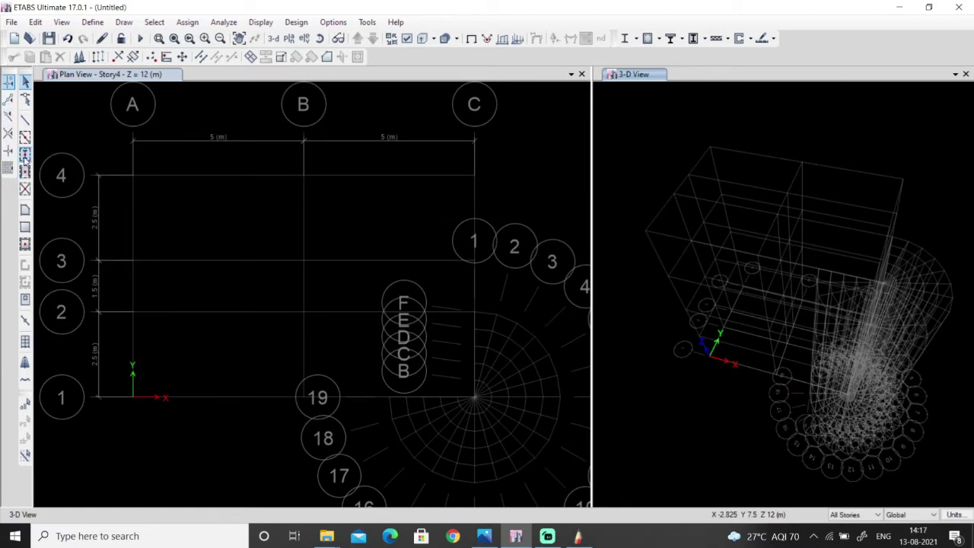
pyautogui.click(25, 156)
# Start Quick Draw Columns and choose CLM 300 X 450 as the column section instead of W10X12
pyautogui.click(25, 156)
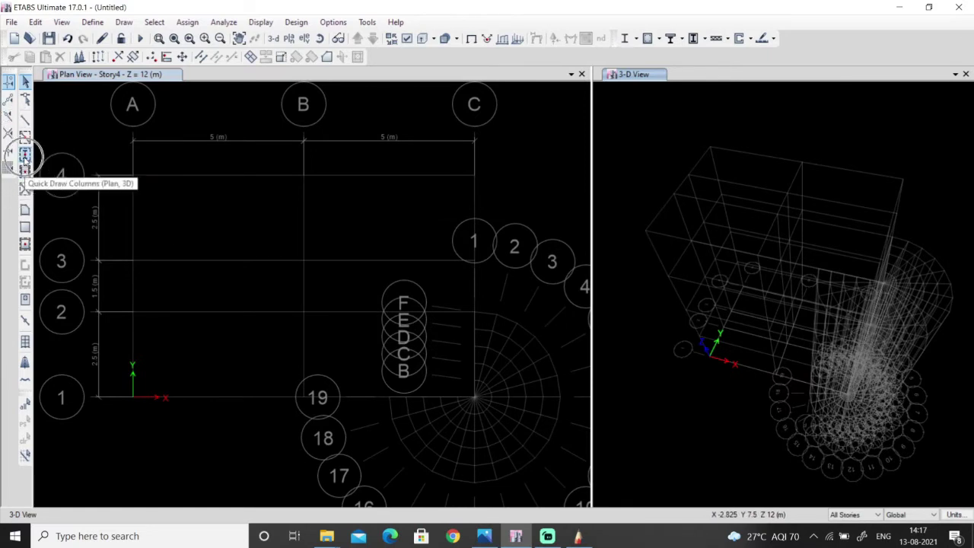
pyautogui.click(25, 157)
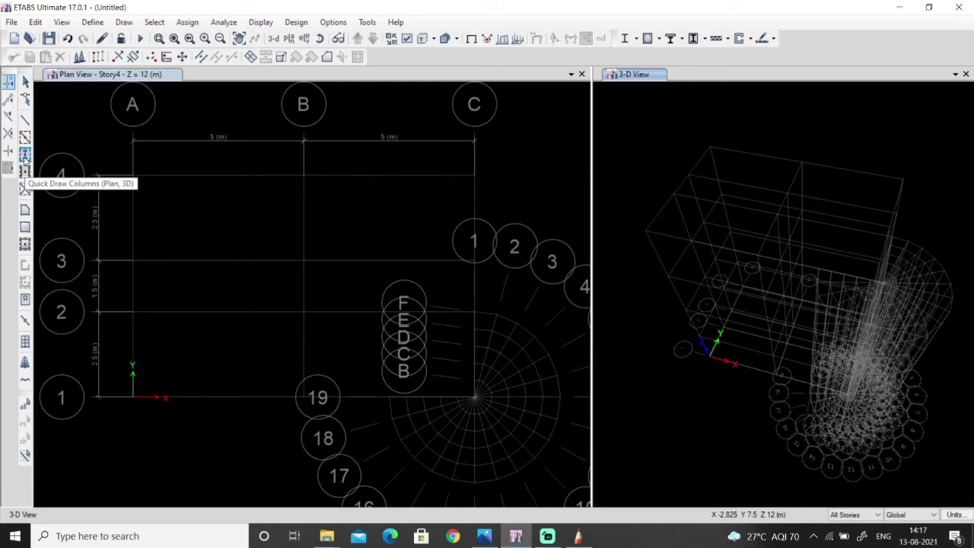
pyautogui.moveTo(587, 140); pyautogui.dragTo(876, 107)
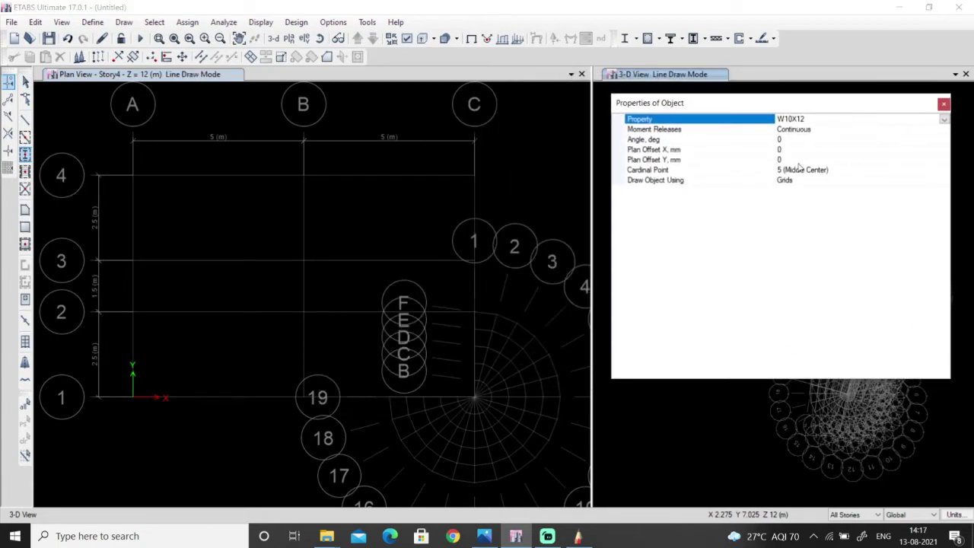
pyautogui.click(944, 119)
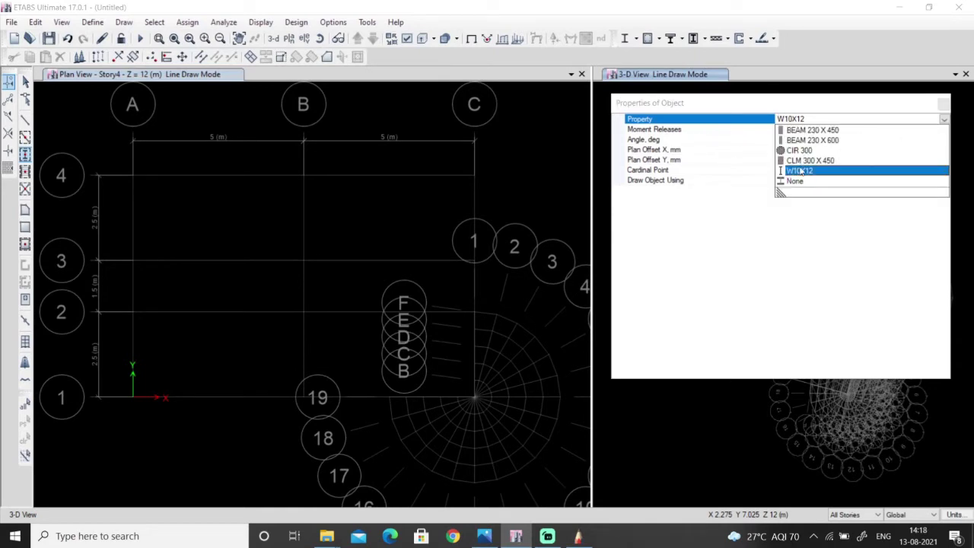
pyautogui.click(803, 161)
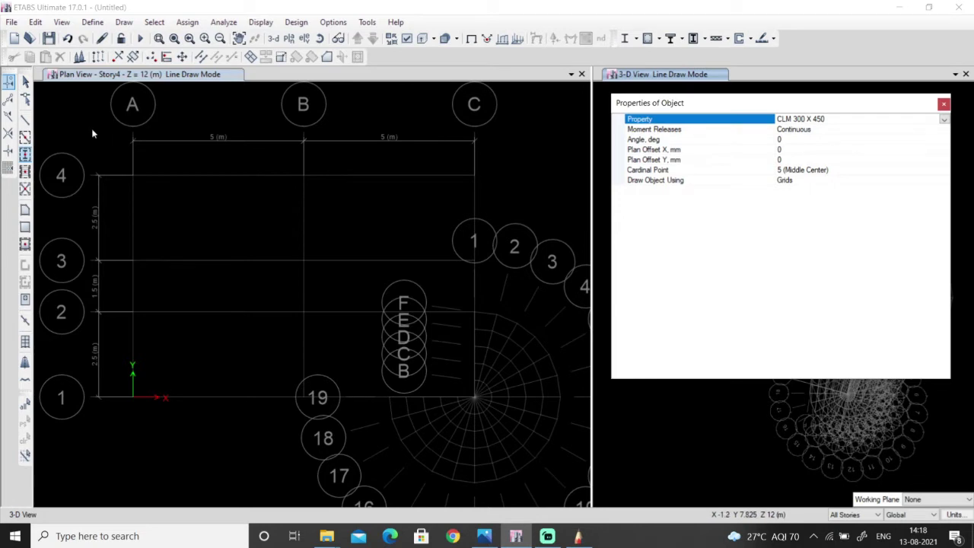
# Place columns at A-4, B-4, A–B lines 1–3, and C-4 through C-1, then view the sketch
pyautogui.click(132, 174)
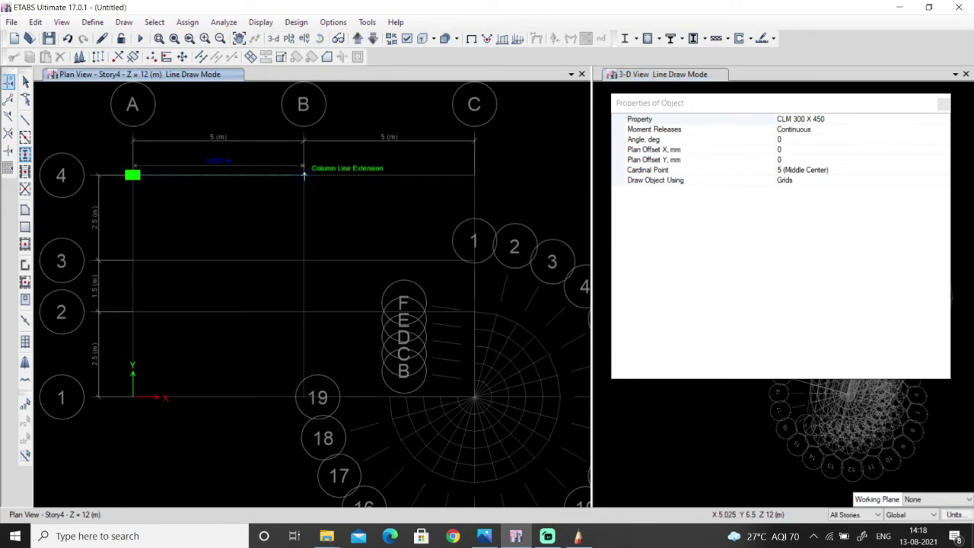
pyautogui.click(302, 175)
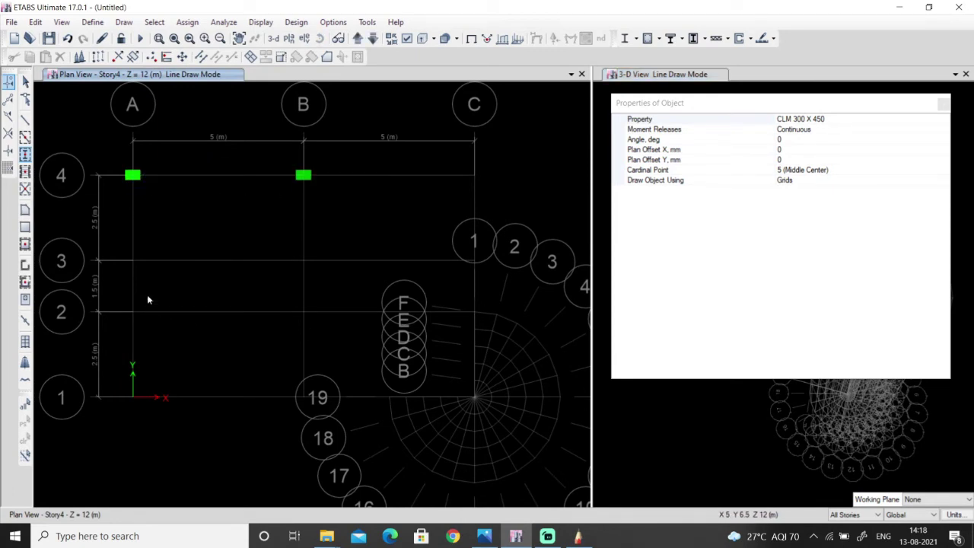
pyautogui.moveTo(110, 234); pyautogui.dragTo(345, 456)
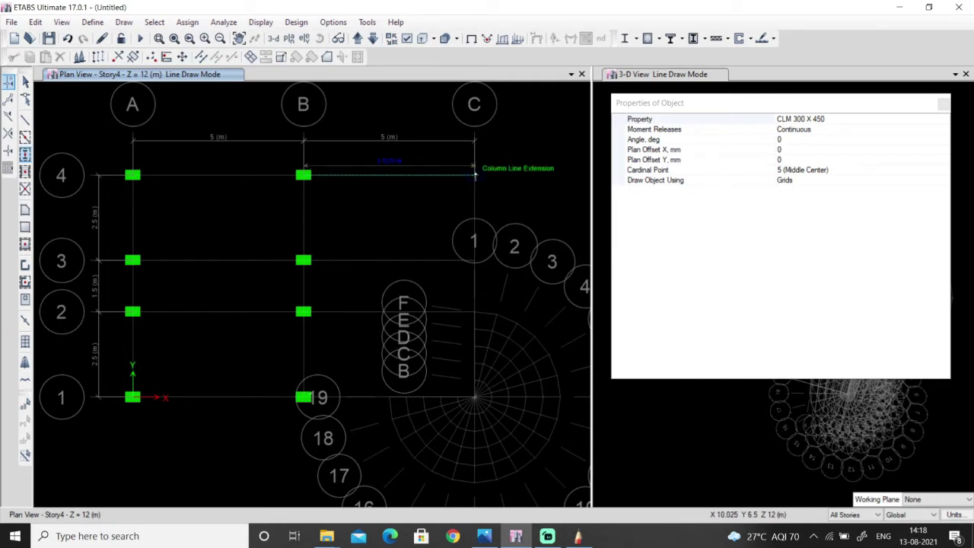
pyautogui.click(474, 176)
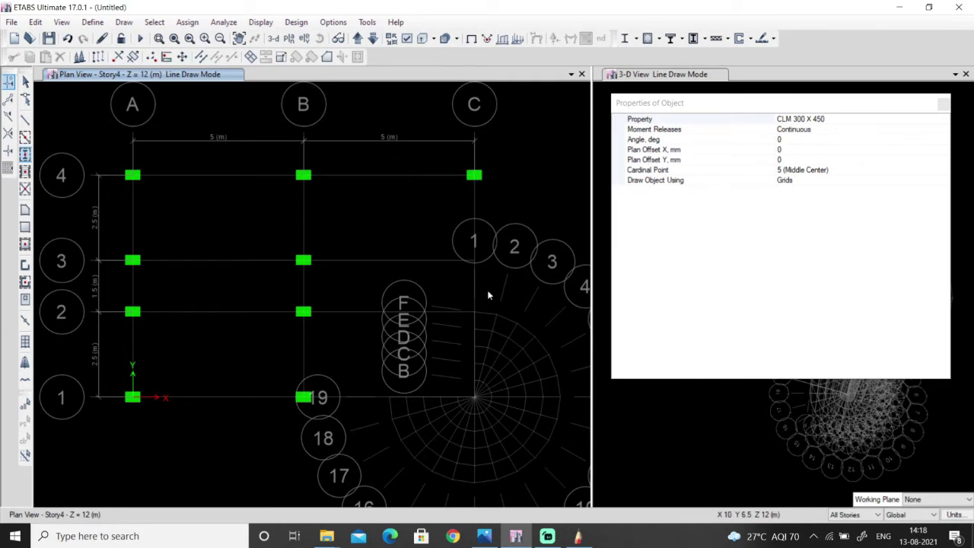
pyautogui.click(474, 260)
pyautogui.click(474, 311)
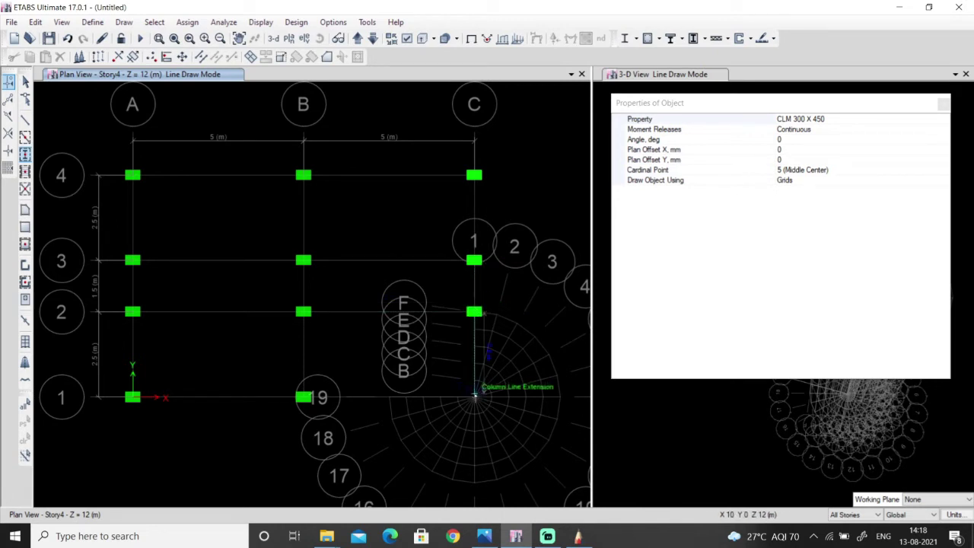
pyautogui.click(474, 395)
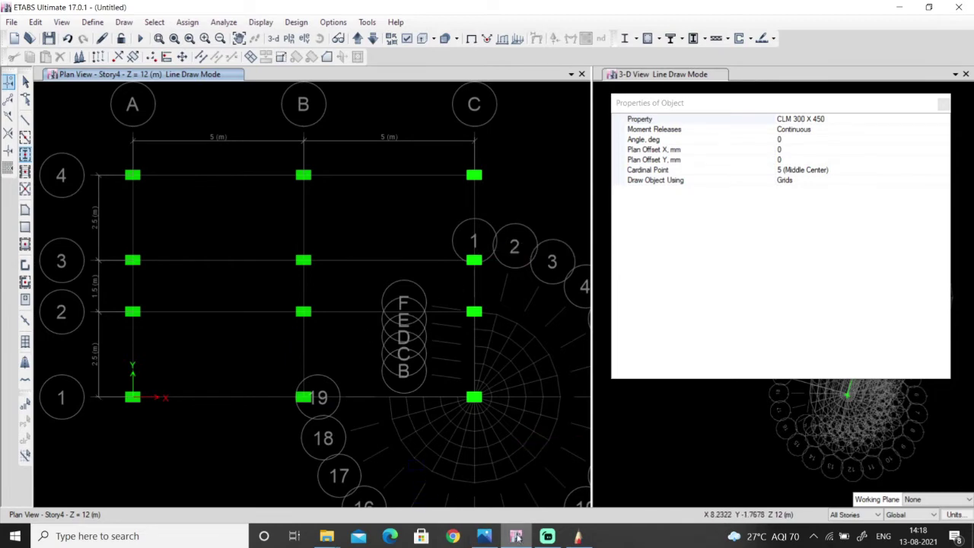
pyautogui.click(484, 535)
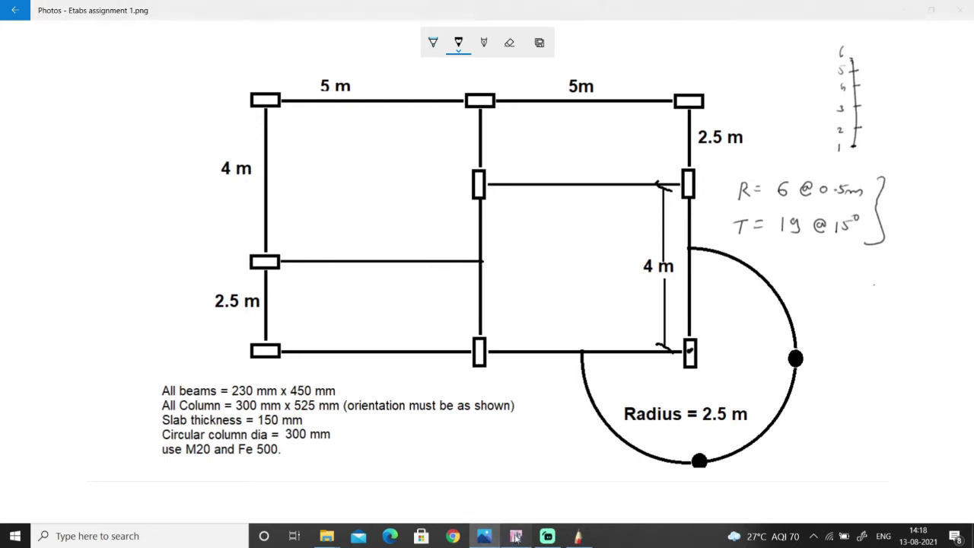
# Return to ETABS and move the Properties of Object panel down off the 3-D view
pyautogui.click(515, 536)
pyautogui.moveTo(896, 108); pyautogui.dragTo(675, 521)
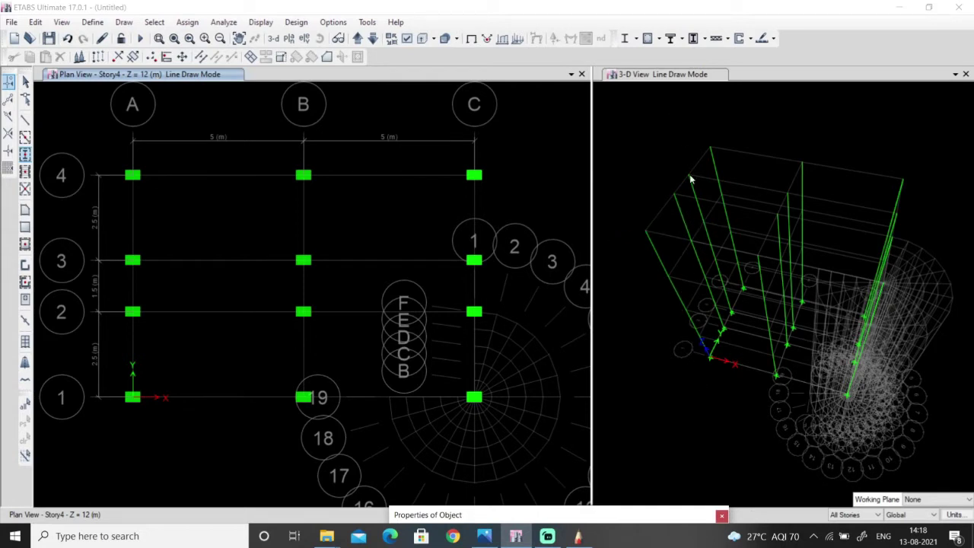
# Confirm All Stories as the drawing scope and exit column drawing mode
pyautogui.click(879, 515)
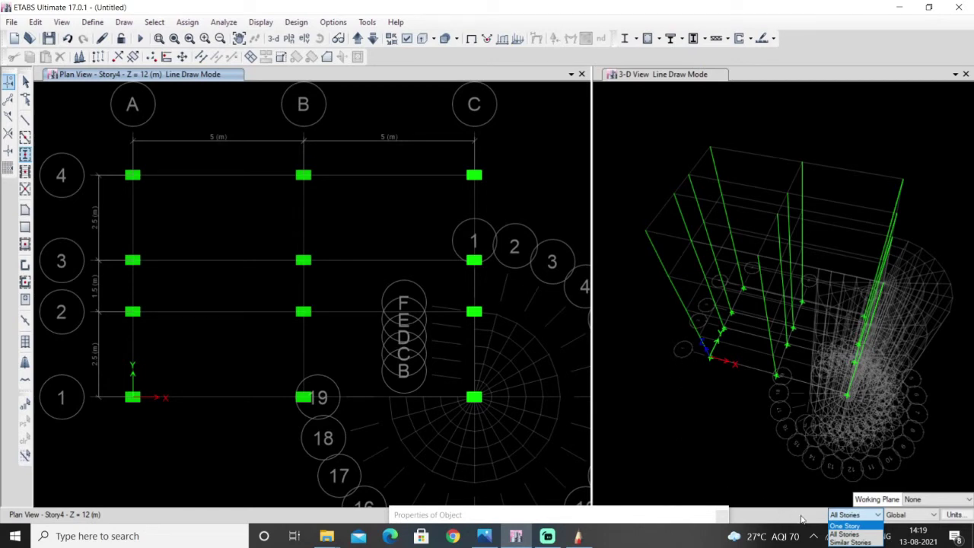
pyautogui.click(844, 534)
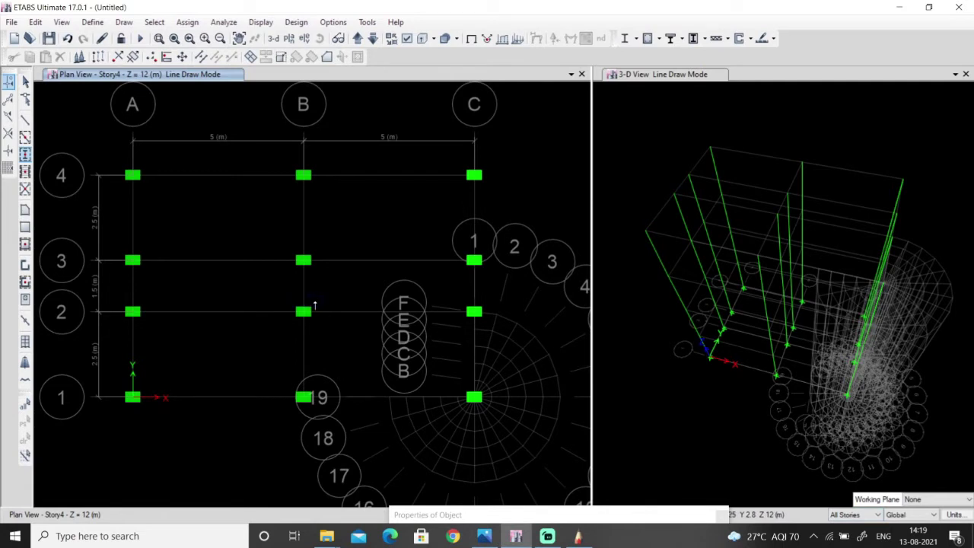
pyautogui.click(25, 82)
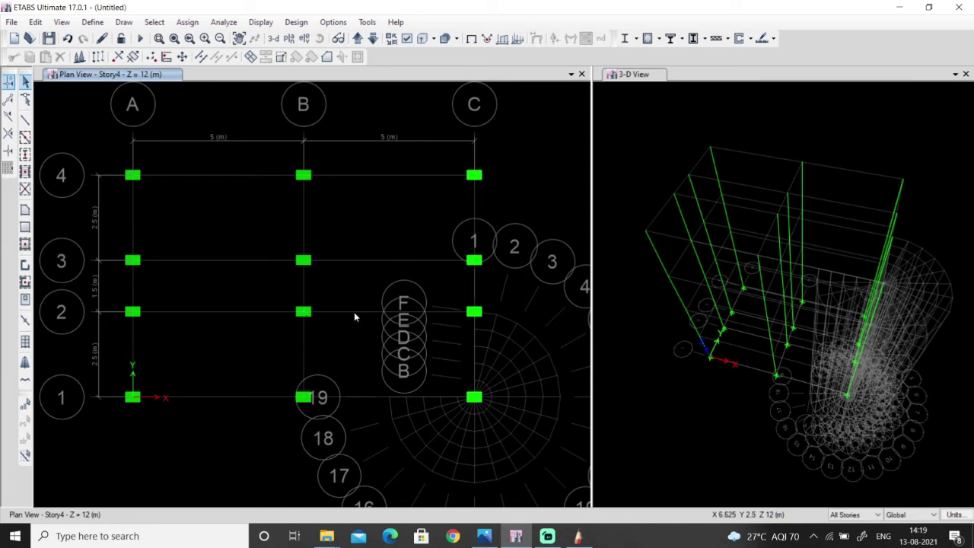
# Delete the column at grid point B-2, then recheck the reference drawing in Photos
pyautogui.moveTo(284, 295); pyautogui.dragTo(317, 332)
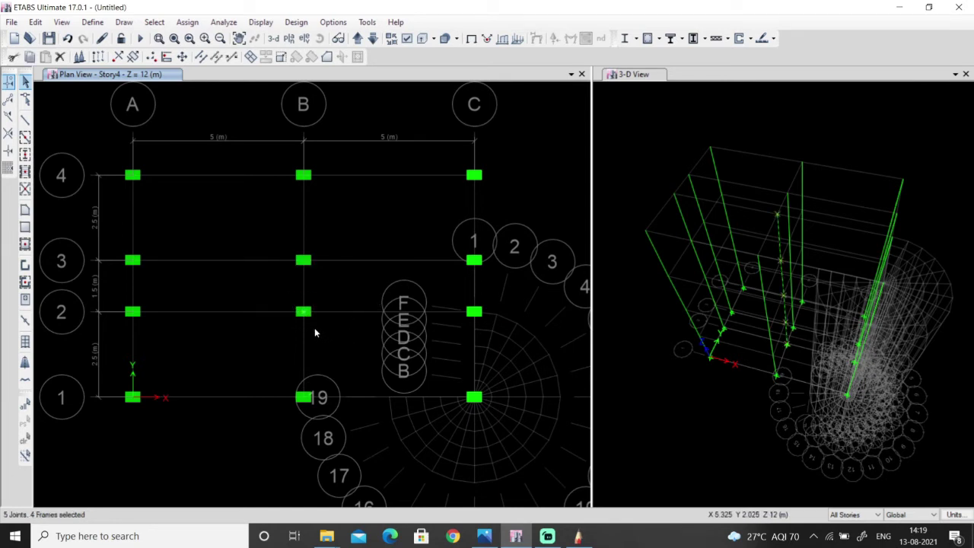
pyautogui.hotkey('ctrl', 'q')
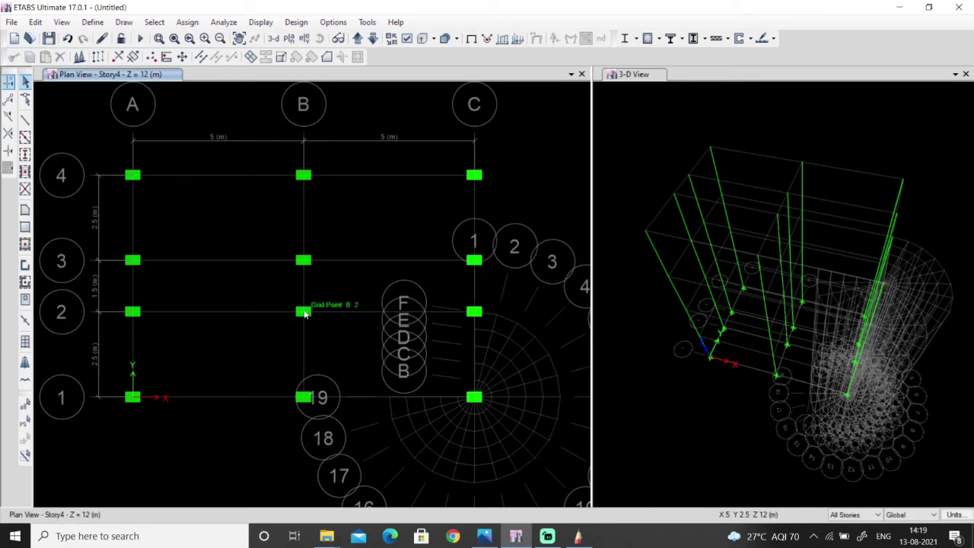
pyautogui.click(304, 314)
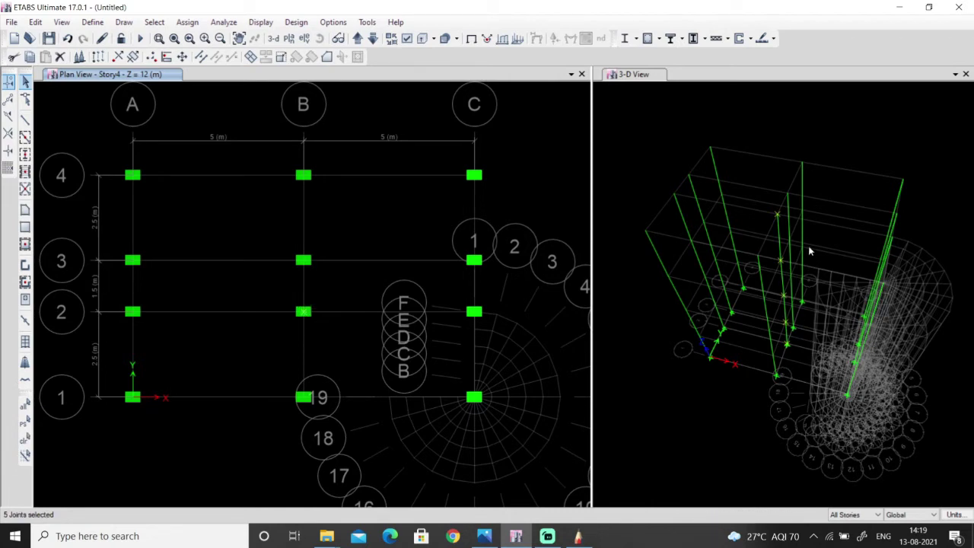
pyautogui.click(782, 248)
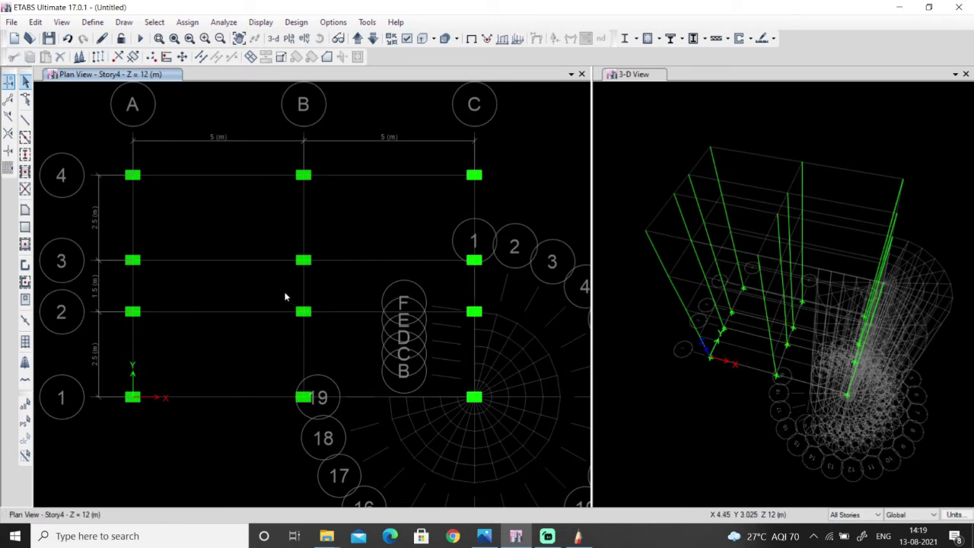
pyautogui.moveTo(285, 297); pyautogui.dragTo(323, 334)
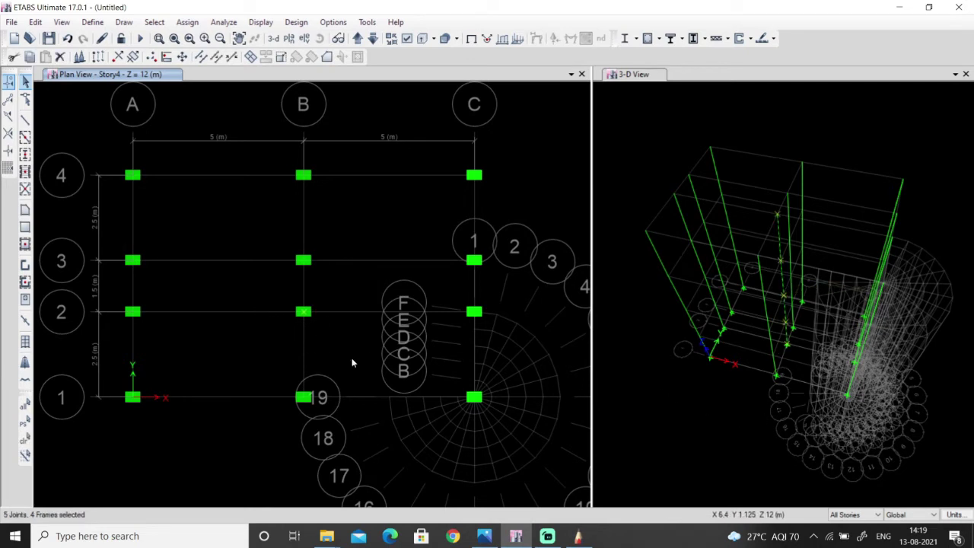
pyautogui.press('Delete')
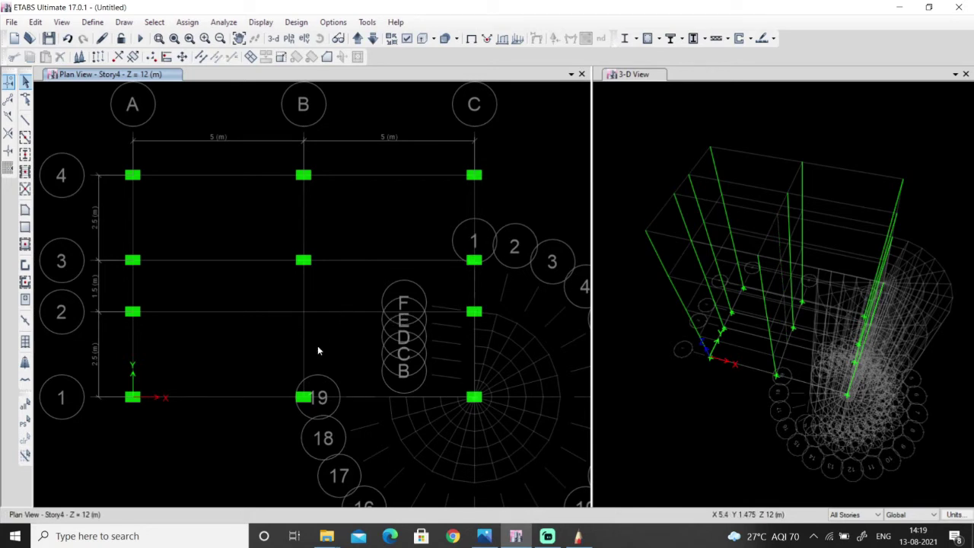
pyautogui.click(487, 537)
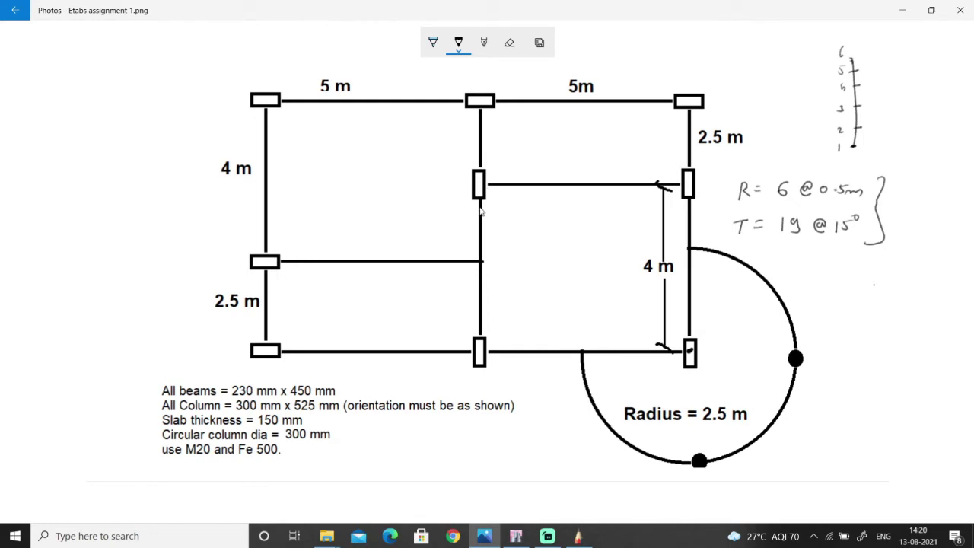
pyautogui.click(487, 538)
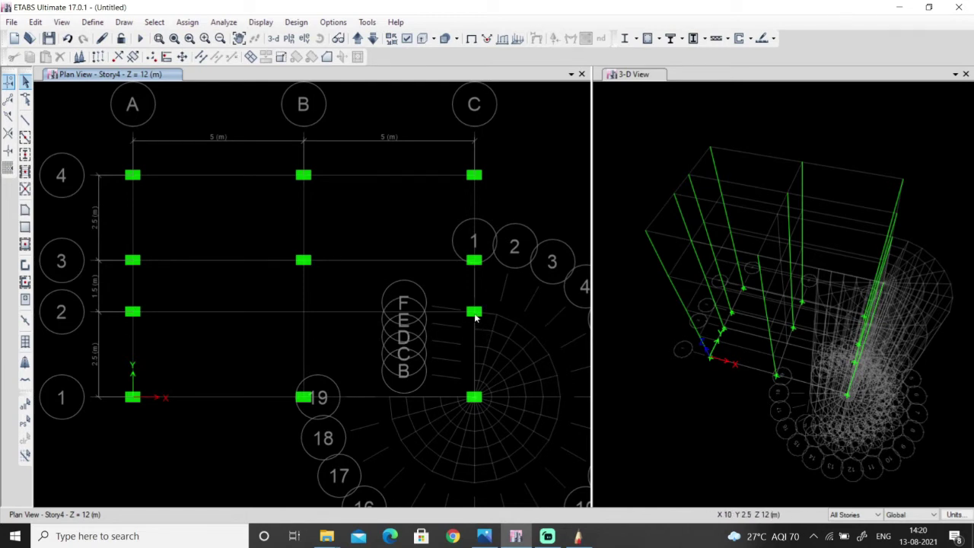
# Delete the column at C-2, then select the columns at B-3 and C-3
pyautogui.moveTo(455, 295); pyautogui.dragTo(497, 334)
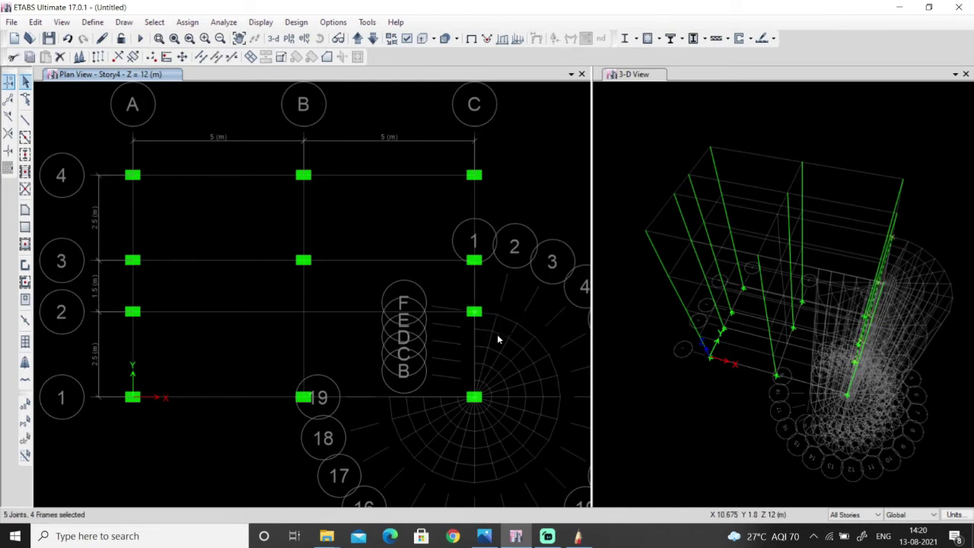
pyautogui.press('Delete')
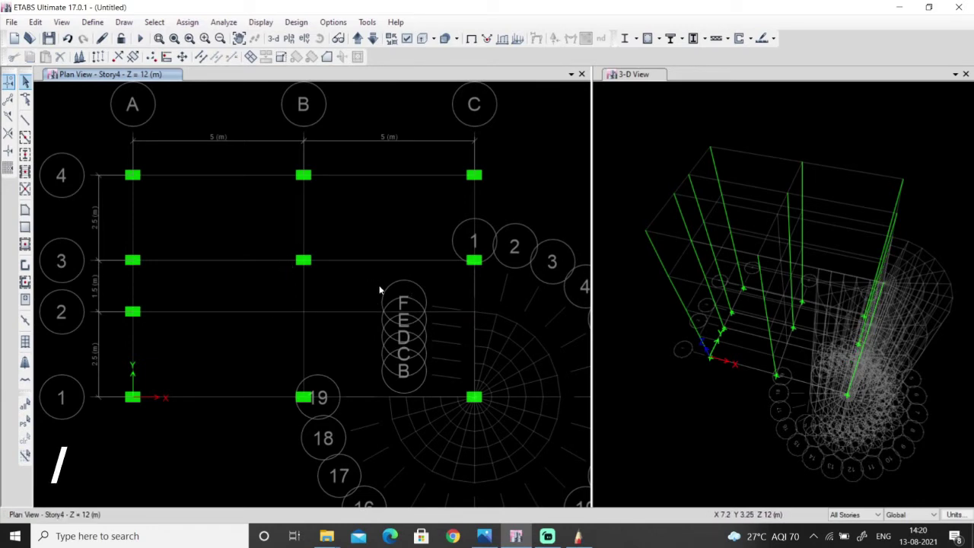
pyautogui.click(305, 259)
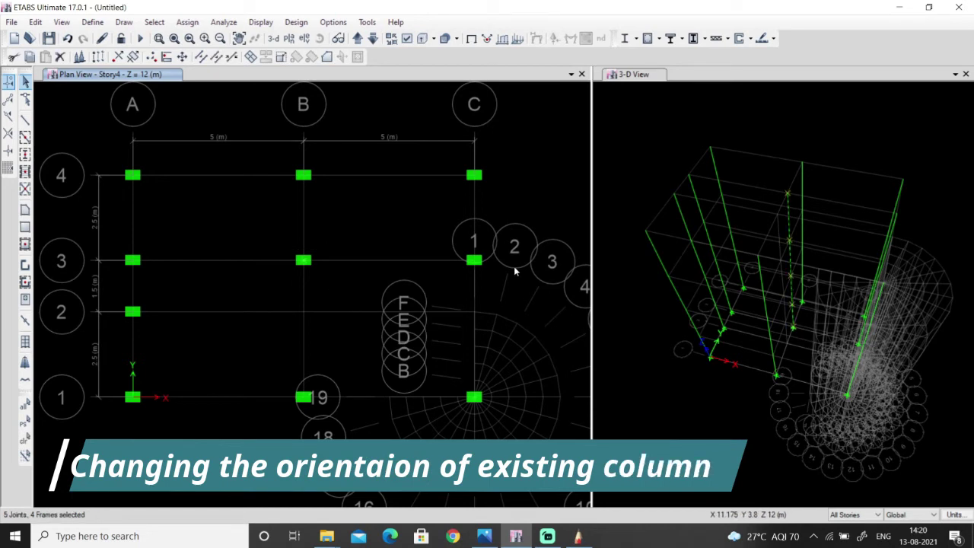
pyautogui.click(473, 259)
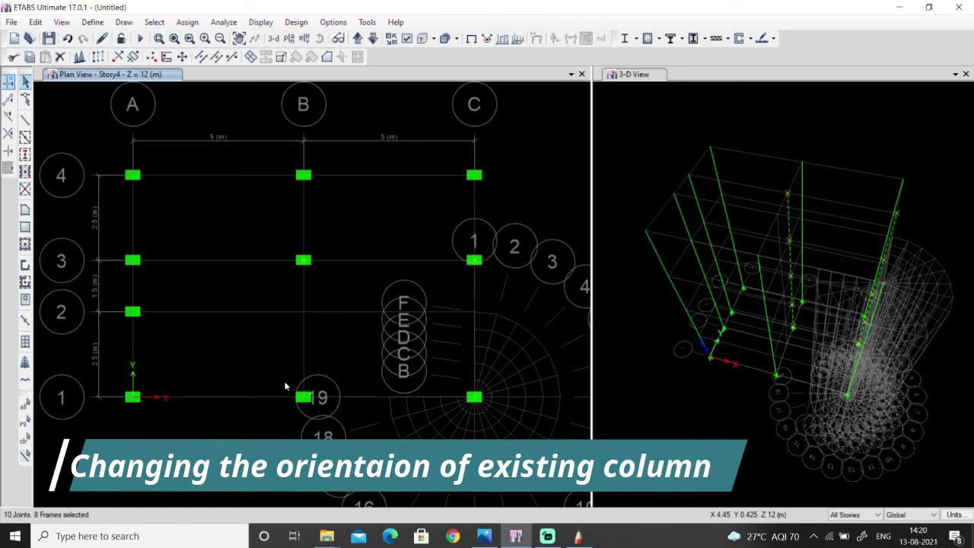
# Add B-1 and C-1 to the selection and rotate all four columns' local axes by 90°
pyautogui.click(315, 403)
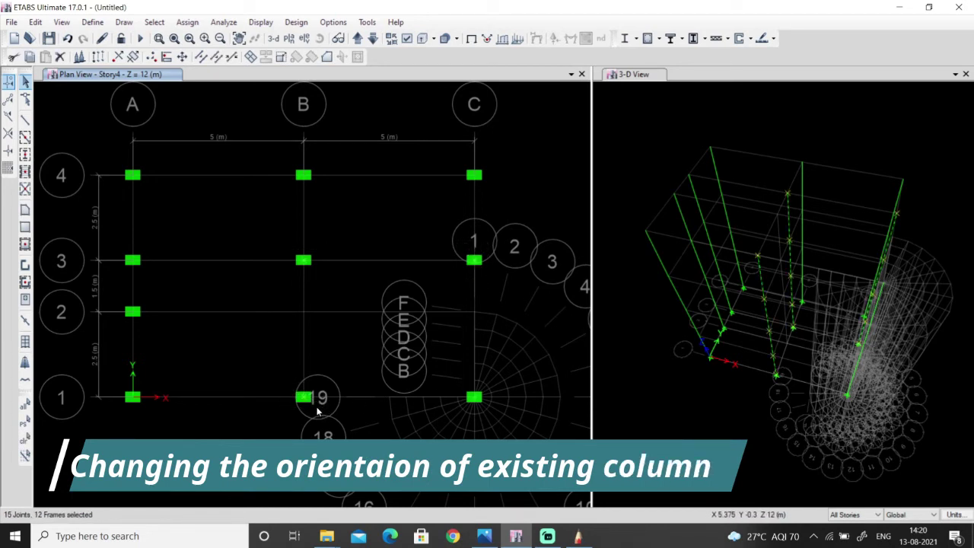
pyautogui.moveTo(461, 382); pyautogui.dragTo(499, 418)
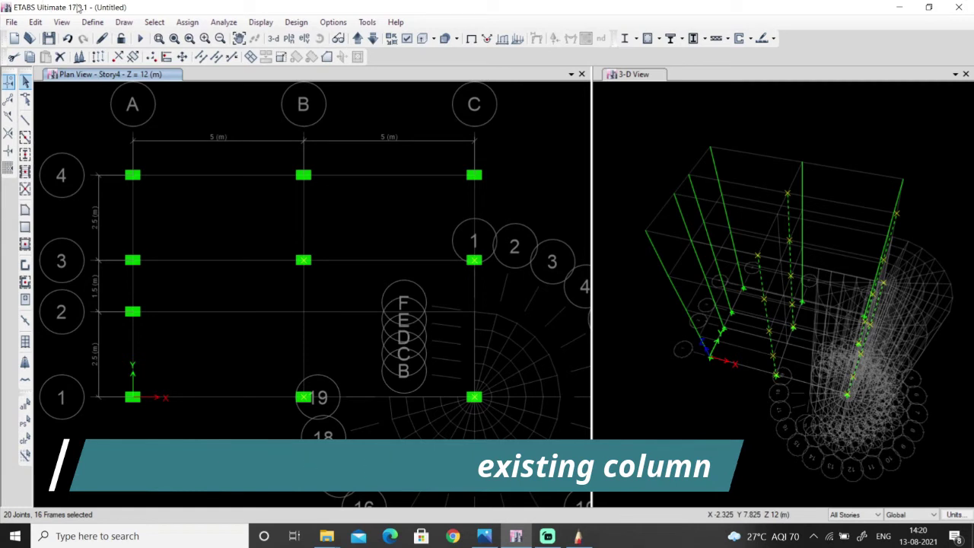
pyautogui.click(188, 22)
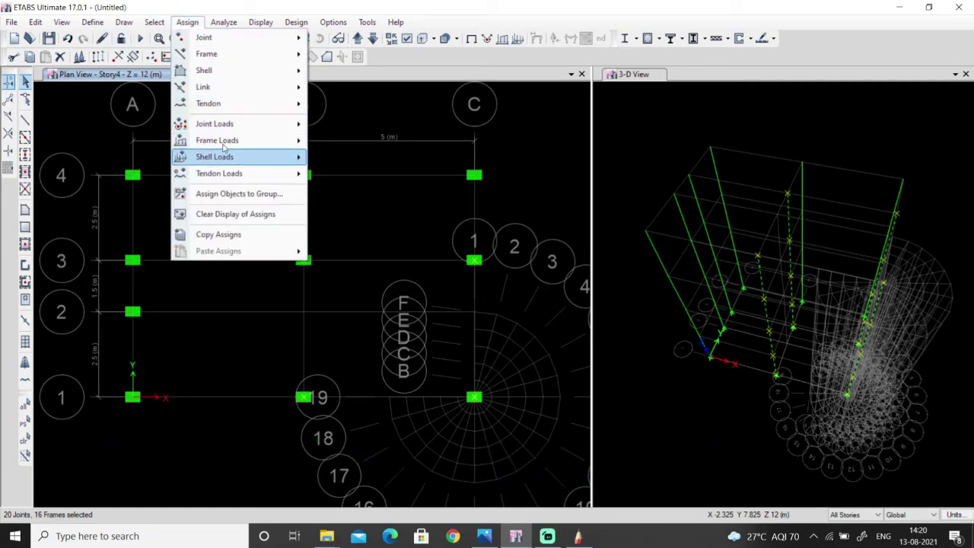
pyautogui.moveTo(234, 148)
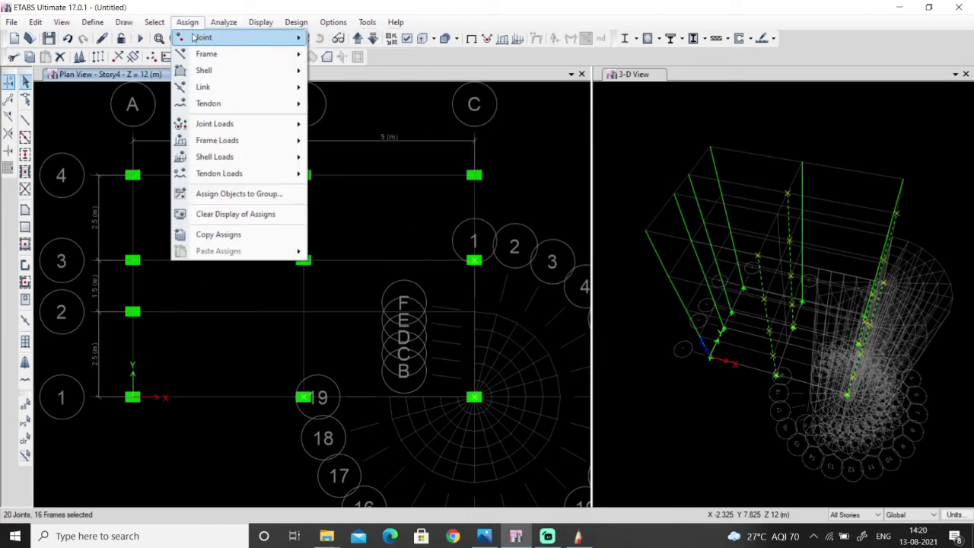
pyautogui.moveTo(228, 57)
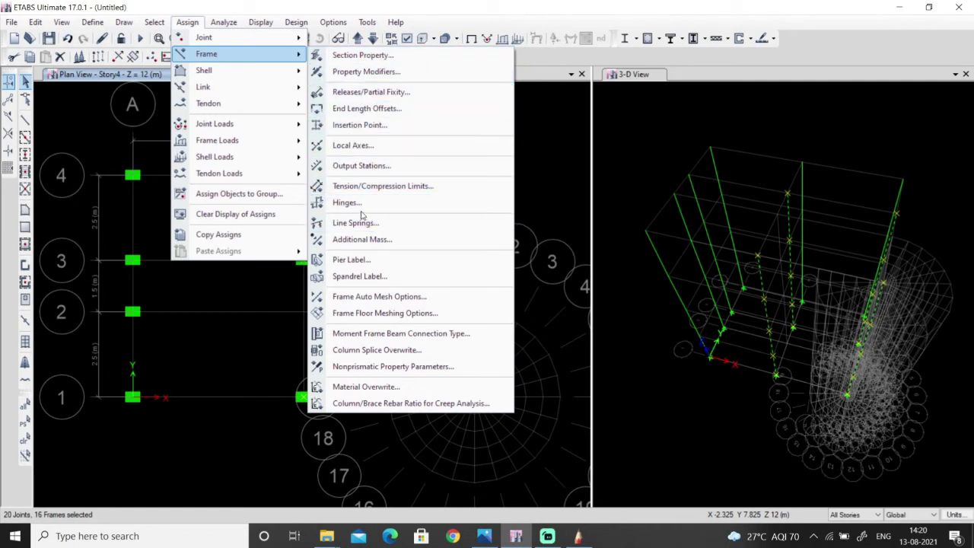
pyautogui.click(380, 150)
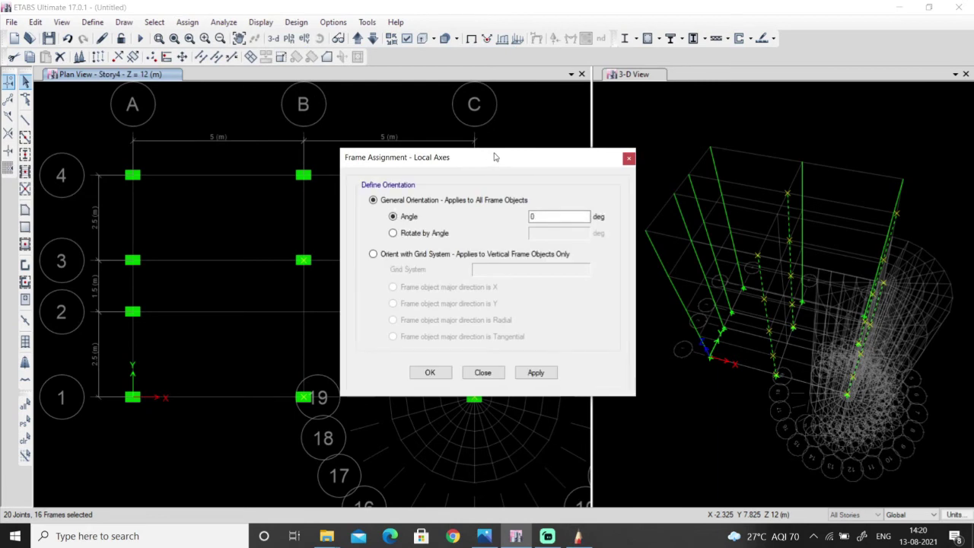
pyautogui.moveTo(495, 156); pyautogui.dragTo(668, 100)
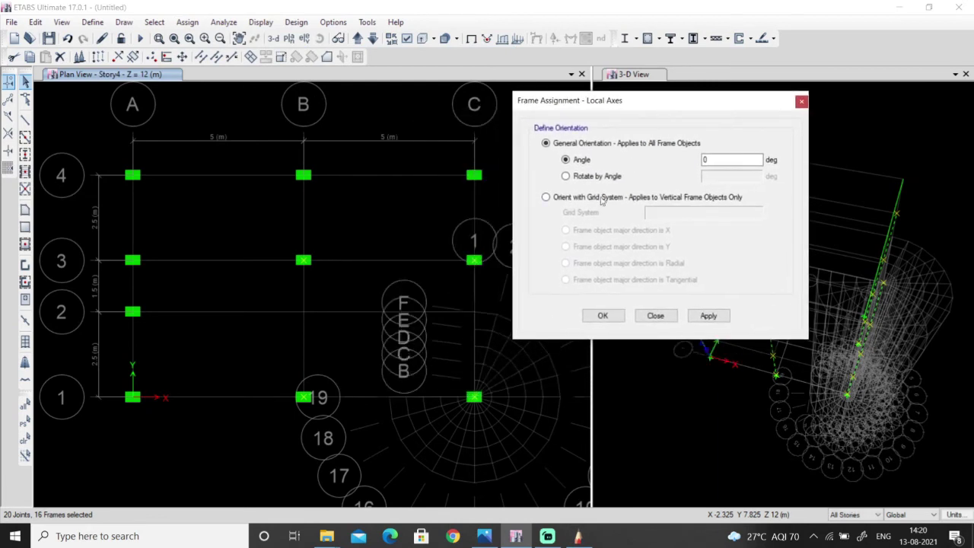
pyautogui.click(566, 177)
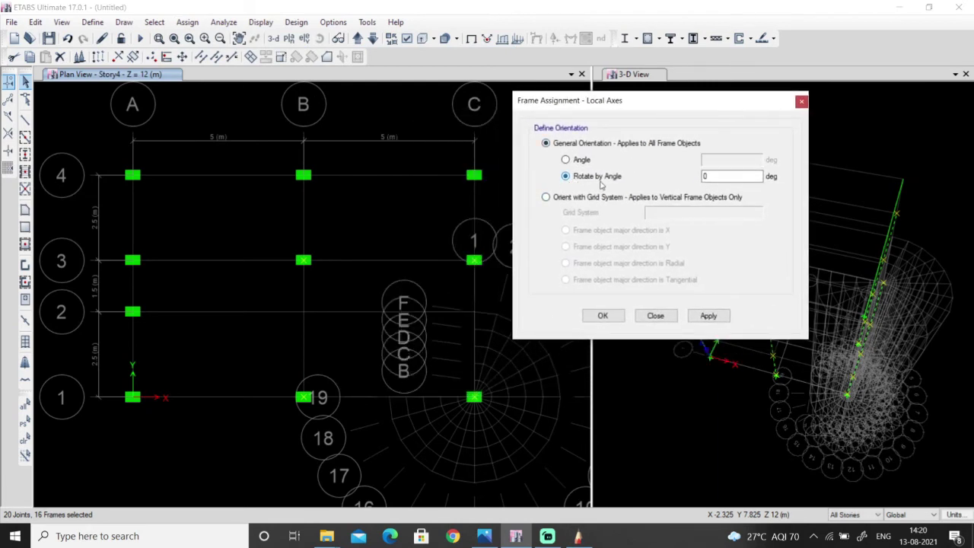
pyautogui.click(719, 175)
pyautogui.click(701, 319)
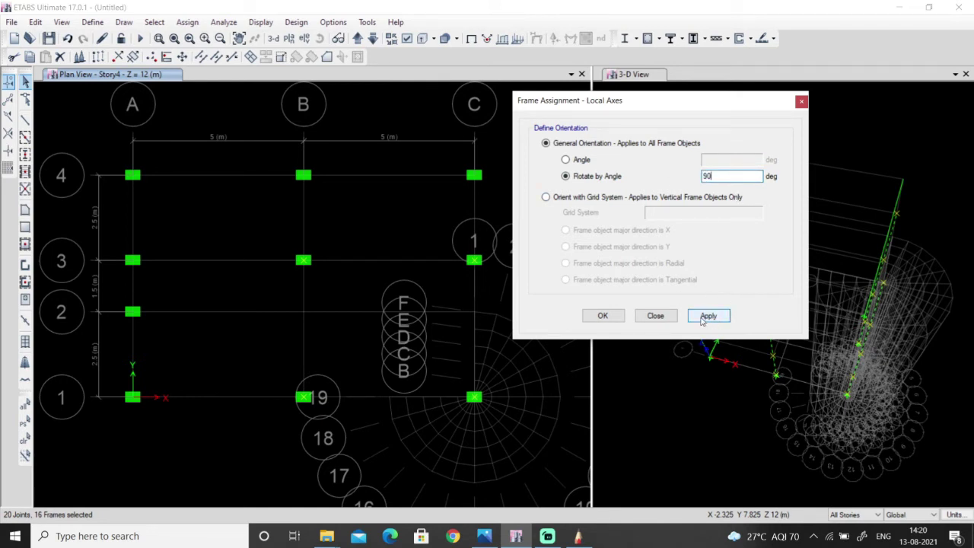
pyautogui.click(602, 315)
pyautogui.moveTo(341, 324); pyautogui.dragTo(378, 337, button='middle')
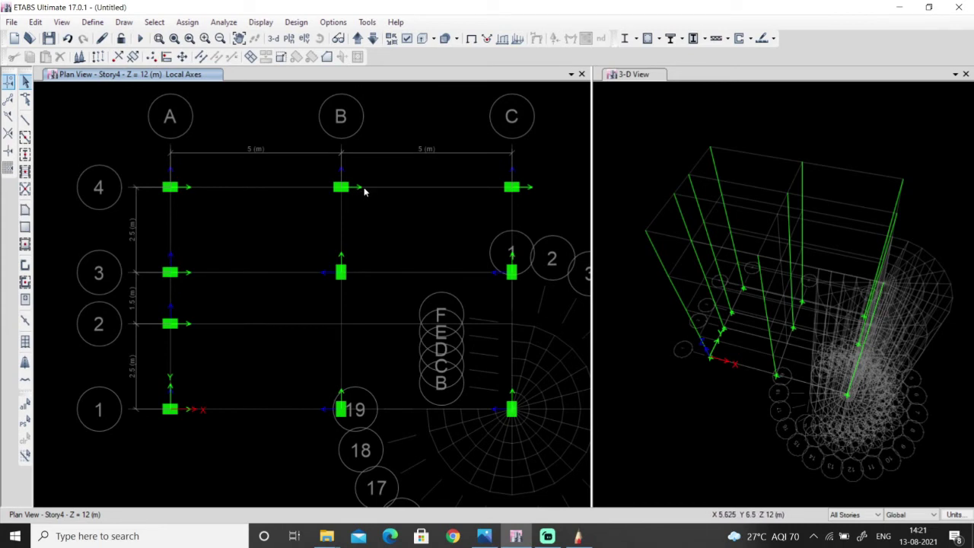
# Clear the display of assigns from the plan and nudge the view up slightly
pyautogui.click(187, 22)
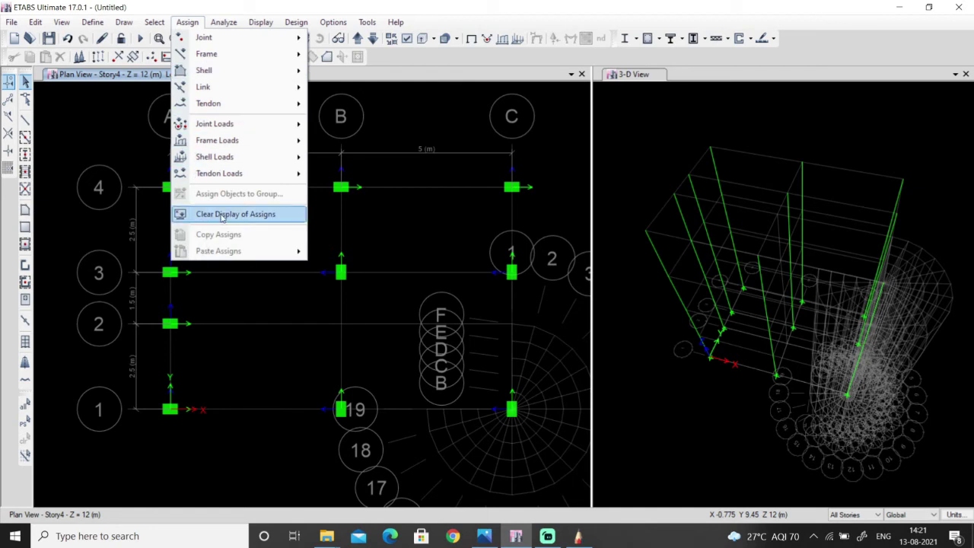
pyautogui.click(265, 216)
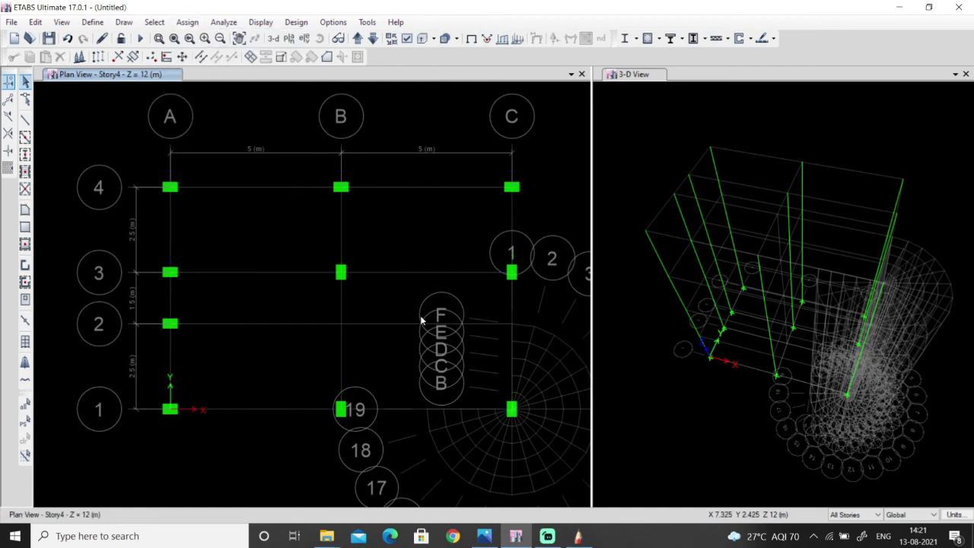
pyautogui.moveTo(405, 361); pyautogui.dragTo(406, 337, button='middle')
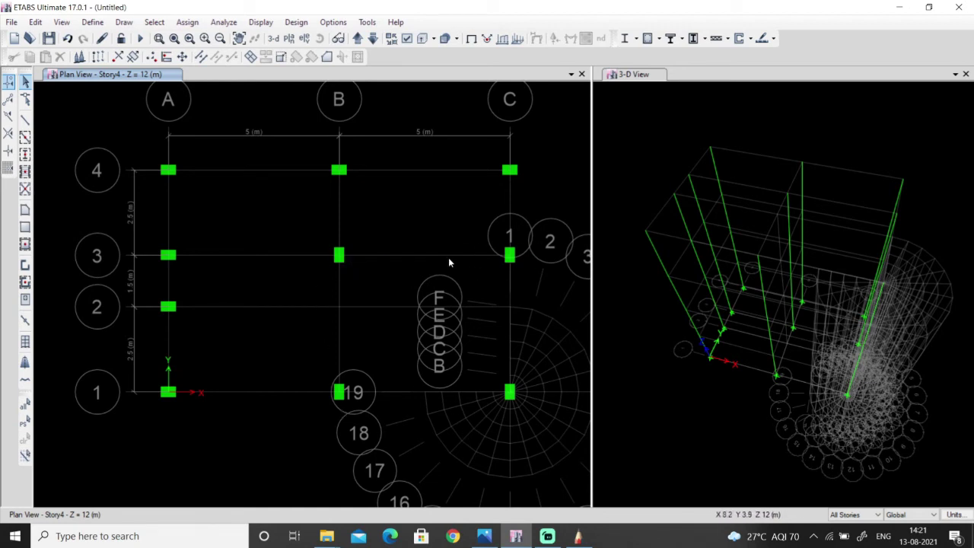
# Window-select the columns at B-3, C-3, B-1 and C-1, then clear that selection
pyautogui.moveTo(316, 238); pyautogui.dragTo(365, 275)
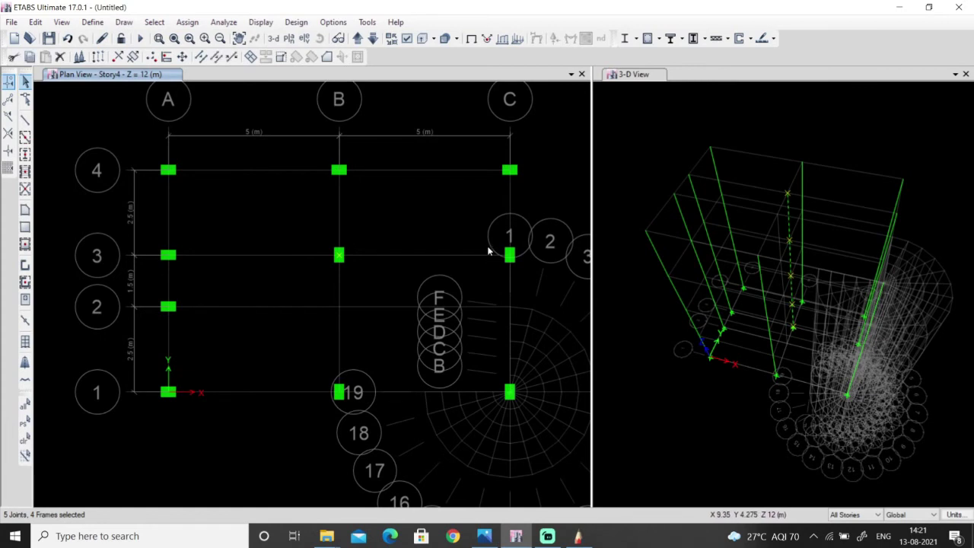
pyautogui.moveTo(487, 232); pyautogui.dragTo(541, 278)
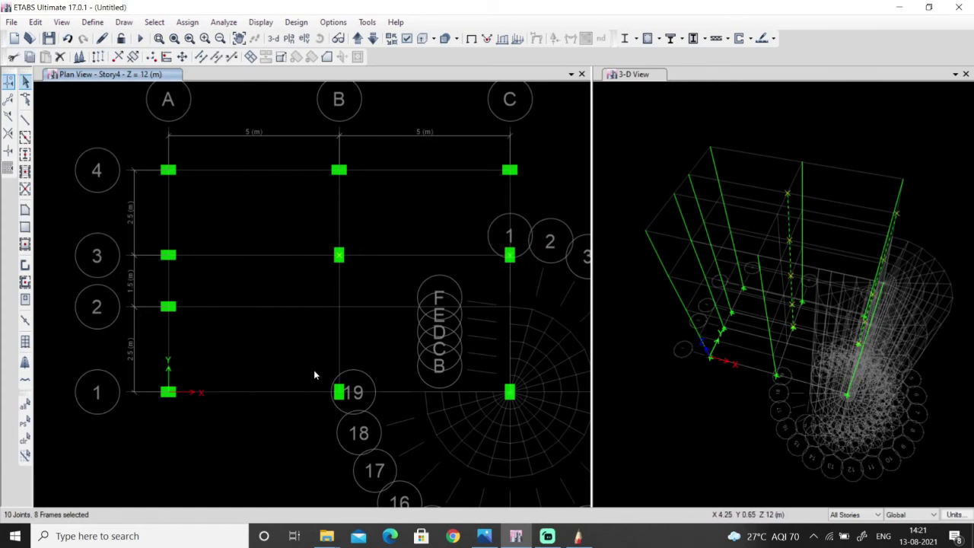
pyautogui.moveTo(314, 371); pyautogui.dragTo(371, 429)
pyautogui.moveTo(496, 378); pyautogui.dragTo(543, 415)
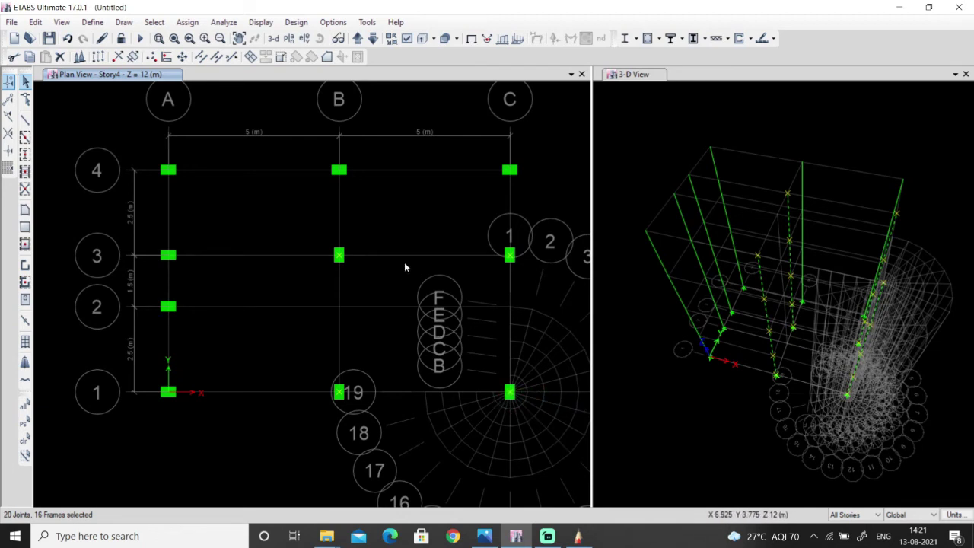
pyautogui.click(381, 235)
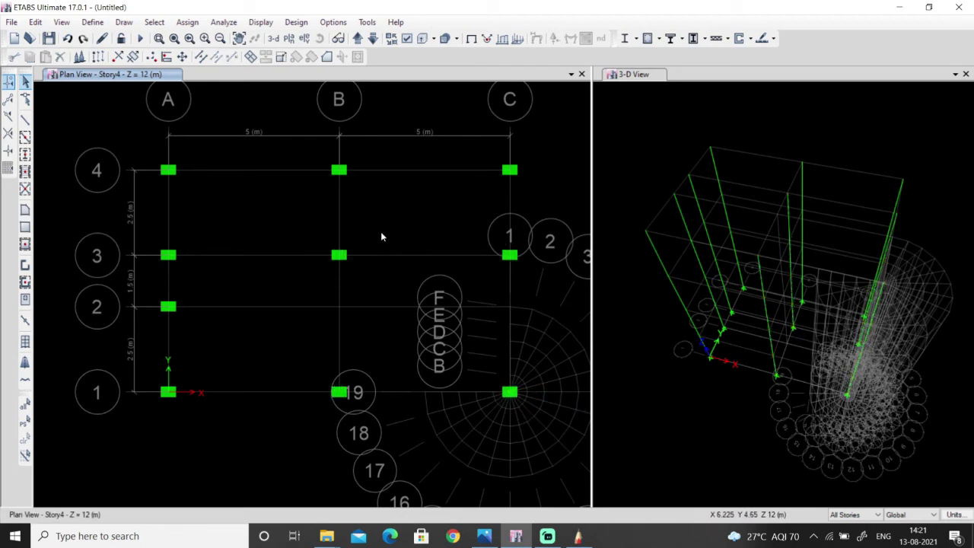
# Reselect the B-3, C-3, B-1 and C-1 columns and delete them
pyautogui.moveTo(300, 233); pyautogui.dragTo(365, 276)
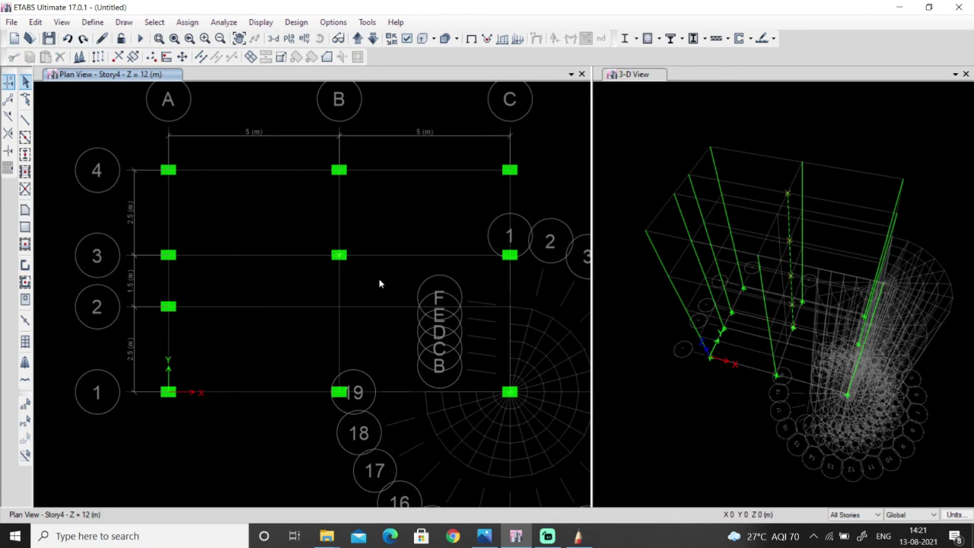
pyautogui.moveTo(486, 240); pyautogui.dragTo(535, 268)
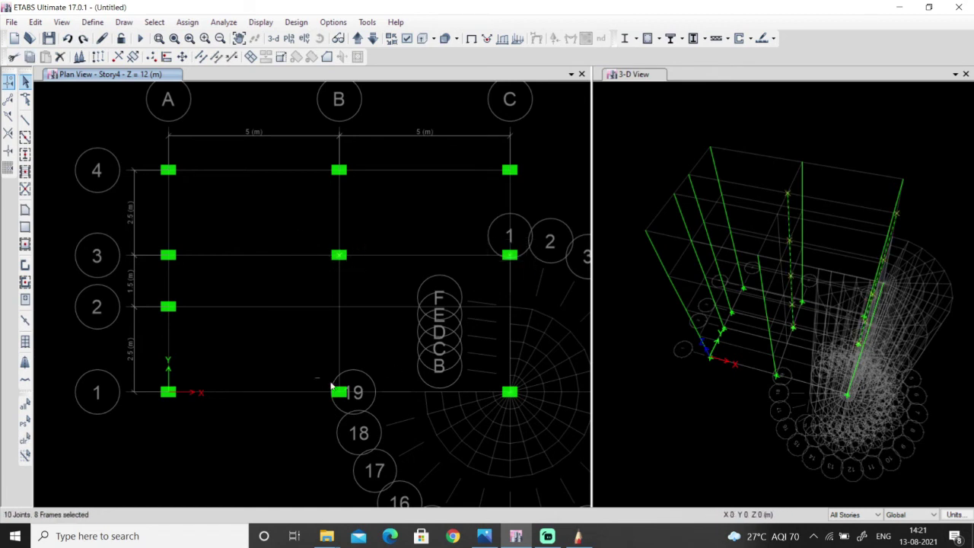
pyautogui.moveTo(331, 387); pyautogui.dragTo(338, 407)
pyautogui.moveTo(499, 380); pyautogui.dragTo(534, 407)
pyautogui.press('Delete')
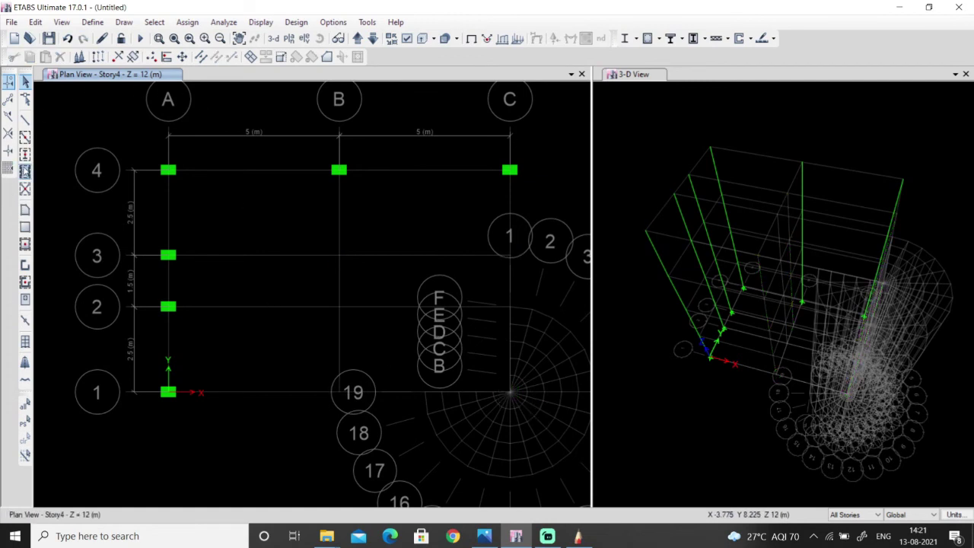
# Start Quick Draw Columns and set the column Angle to 90 in Properties of Object
pyautogui.click(25, 154)
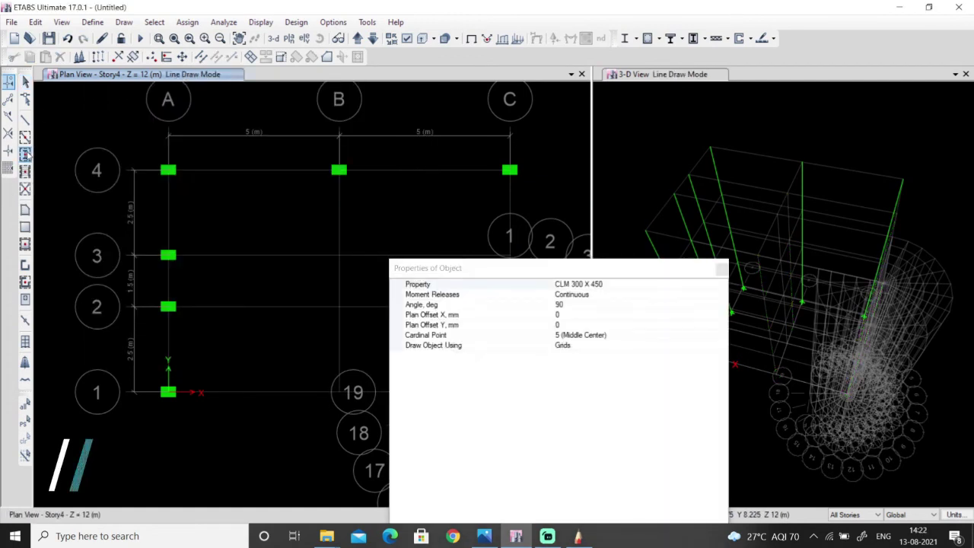
pyautogui.moveTo(624, 274); pyautogui.dragTo(827, 122)
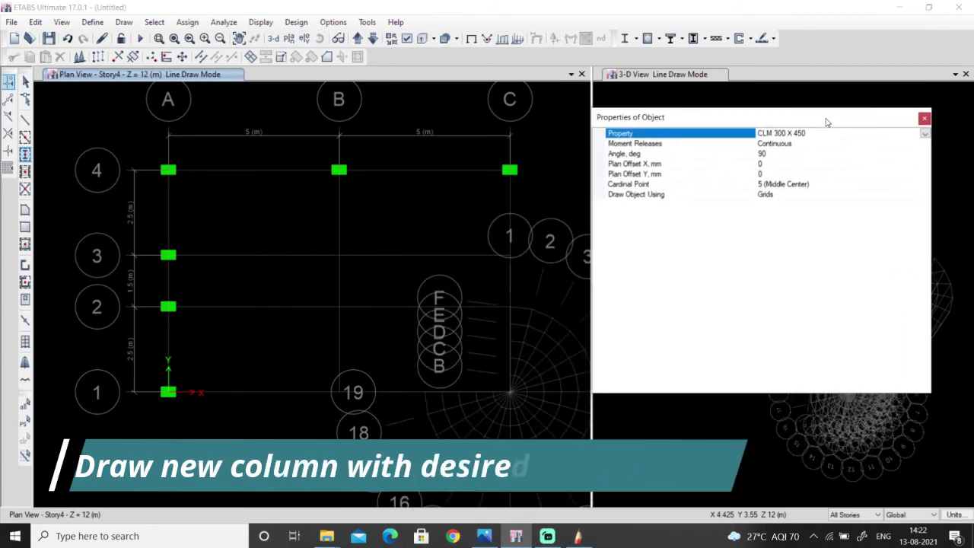
pyautogui.moveTo(685, 120); pyautogui.dragTo(697, 110)
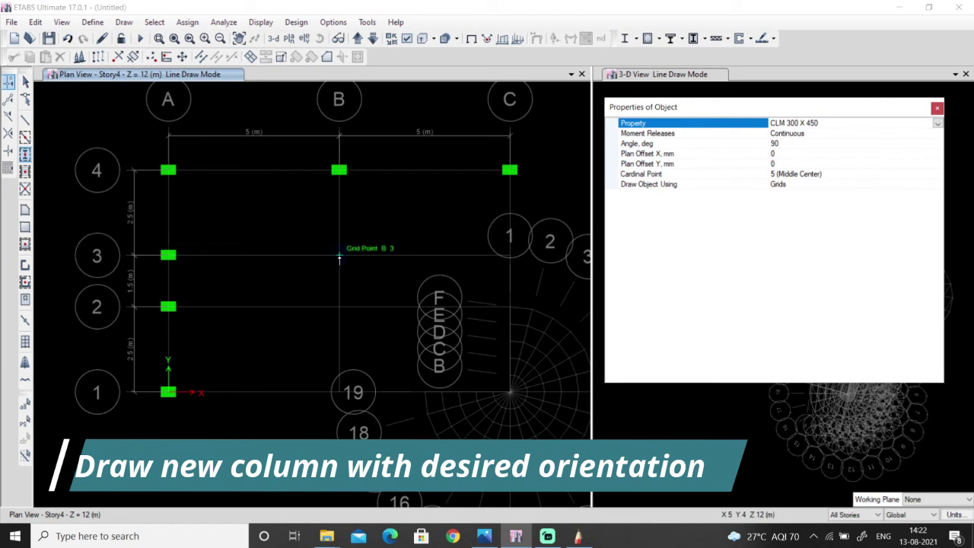
pyautogui.click(781, 143)
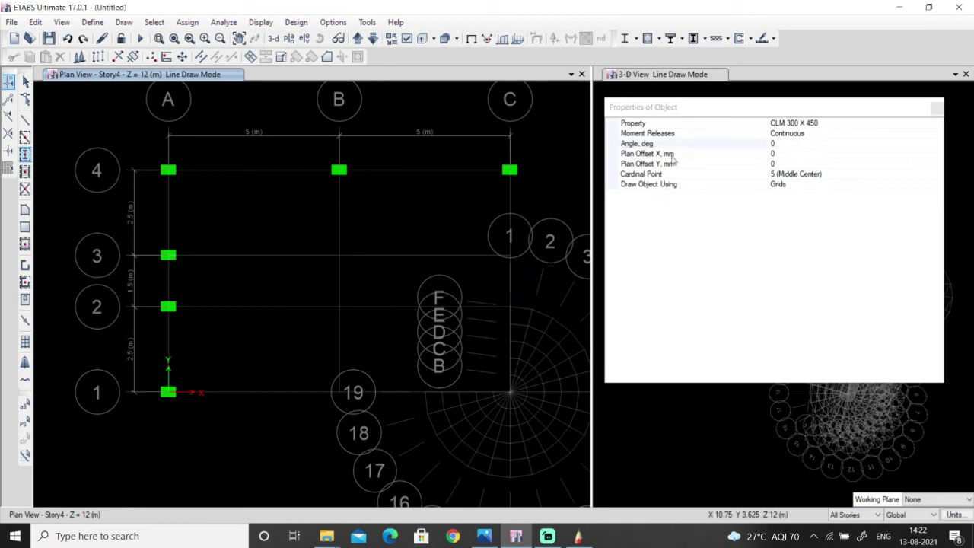
pyautogui.click(773, 144)
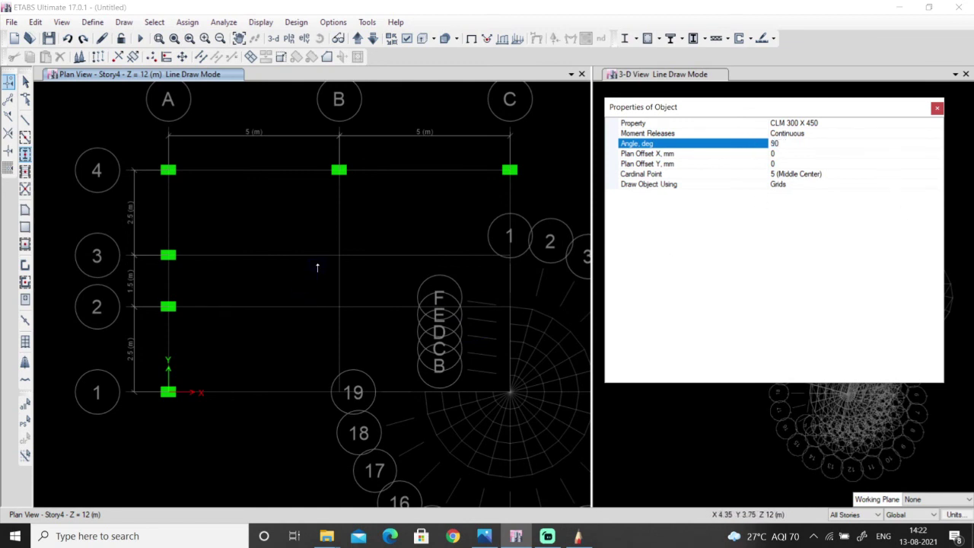
# Place 90° CLM 300 X 450 columns at B-3, C-3, B-1 and C-1, then close the panel
pyautogui.click(337, 257)
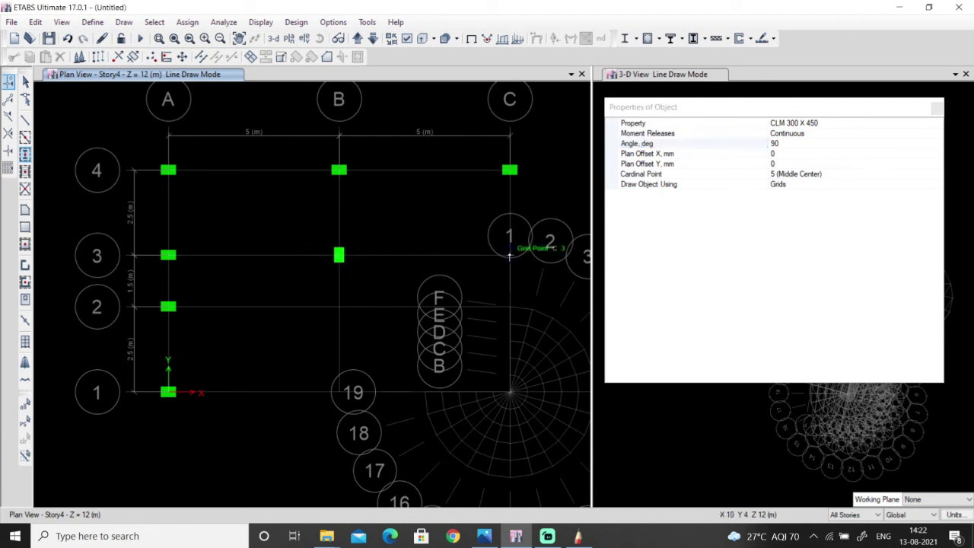
pyautogui.click(510, 257)
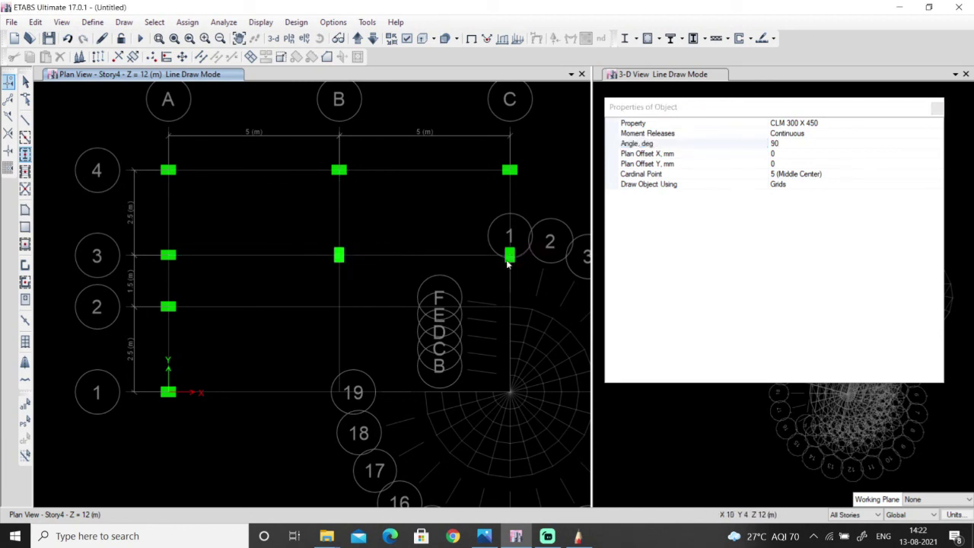
pyautogui.click(340, 393)
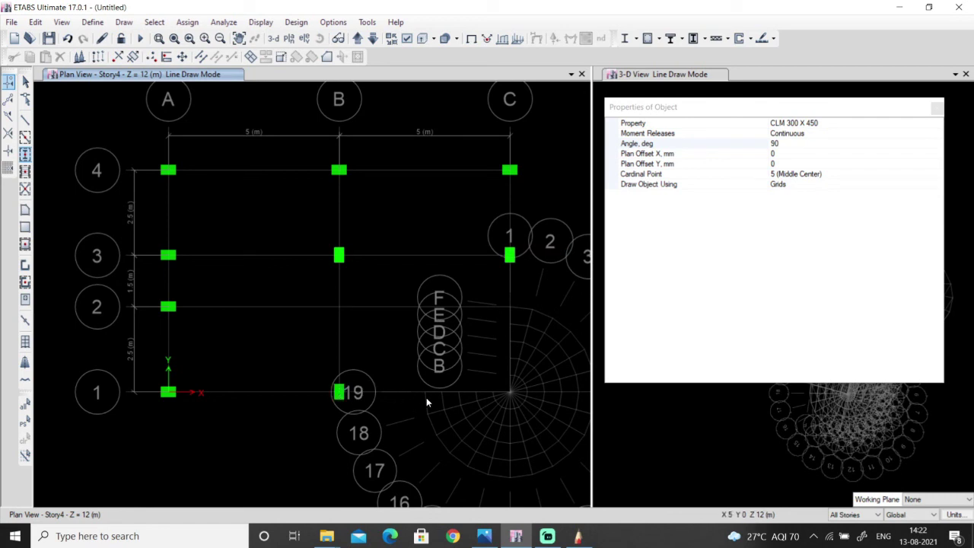
pyautogui.click(509, 393)
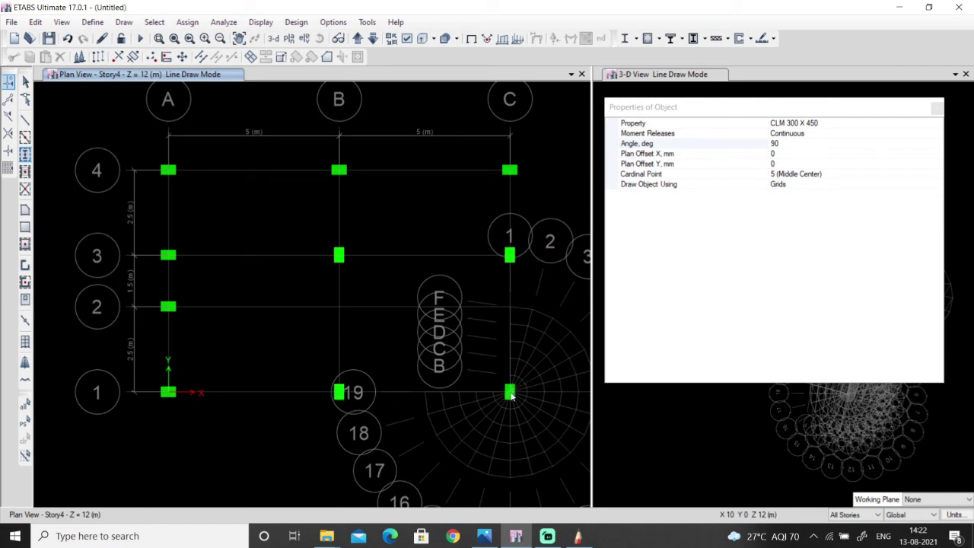
pyautogui.click(938, 109)
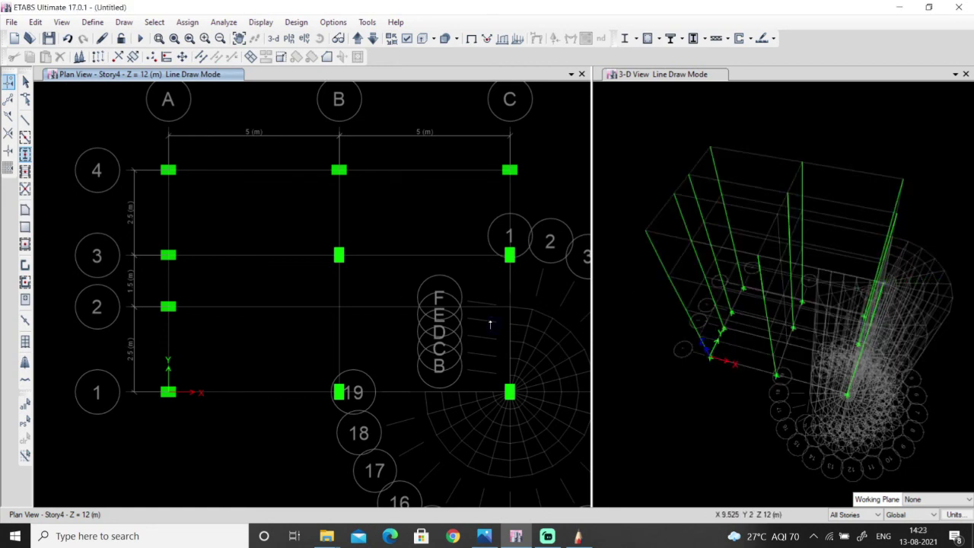
# Zoom out and back in to inspect the ten-column plan, then switch to Streamlabs OBS
pyautogui.scroll(-3, 445, 326)
pyautogui.scroll(3, 444, 326)
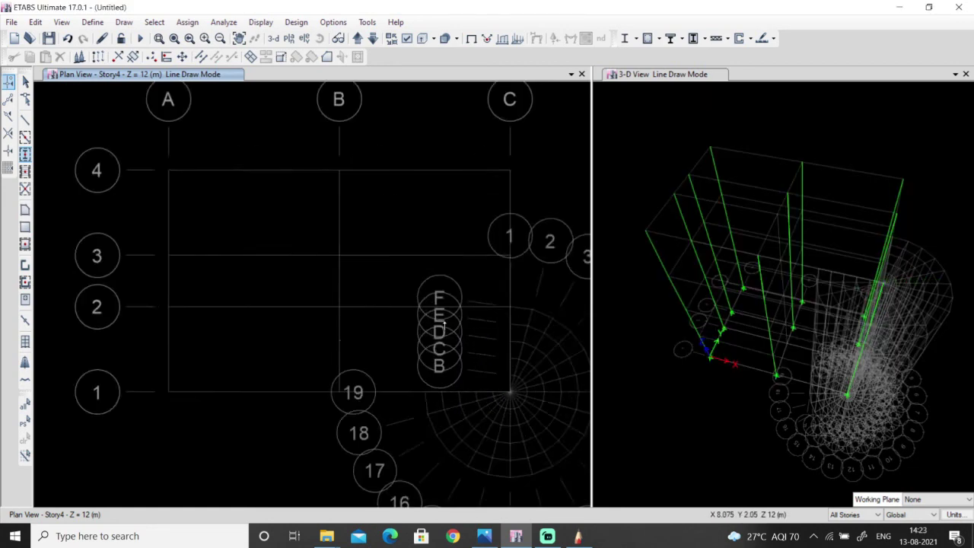
pyautogui.scroll(2, 445, 326)
pyautogui.scroll(-4, 417, 334)
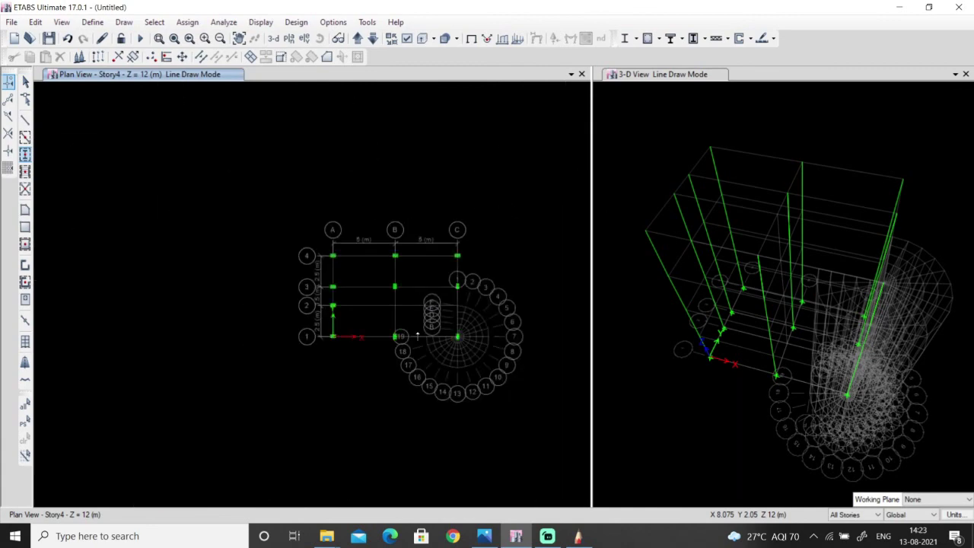
pyautogui.scroll(-1, 381, 319)
pyautogui.scroll(4, 359, 306)
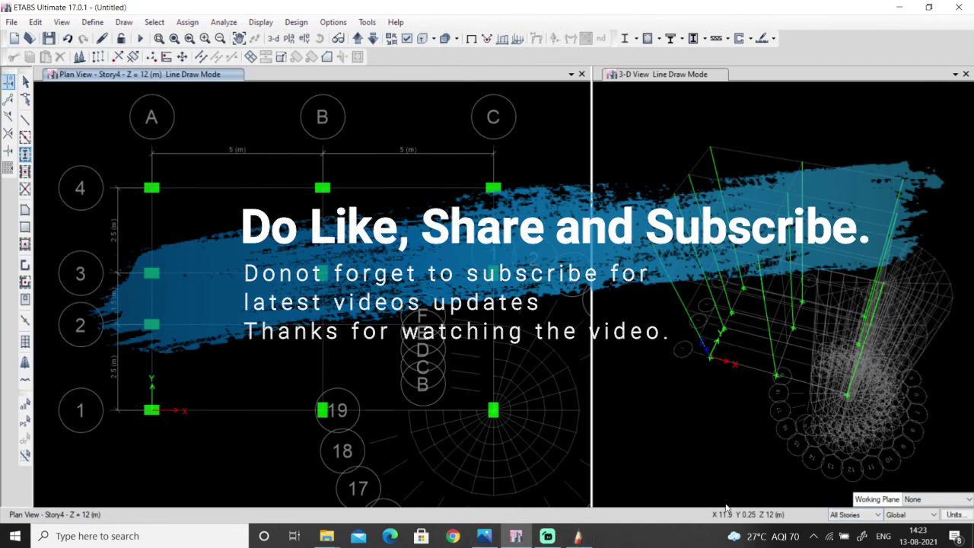
pyautogui.click(547, 536)
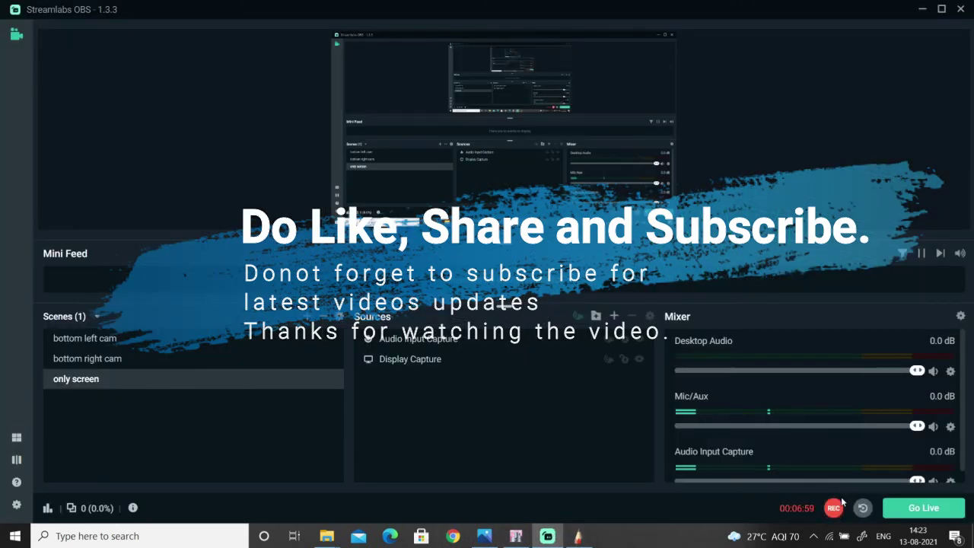